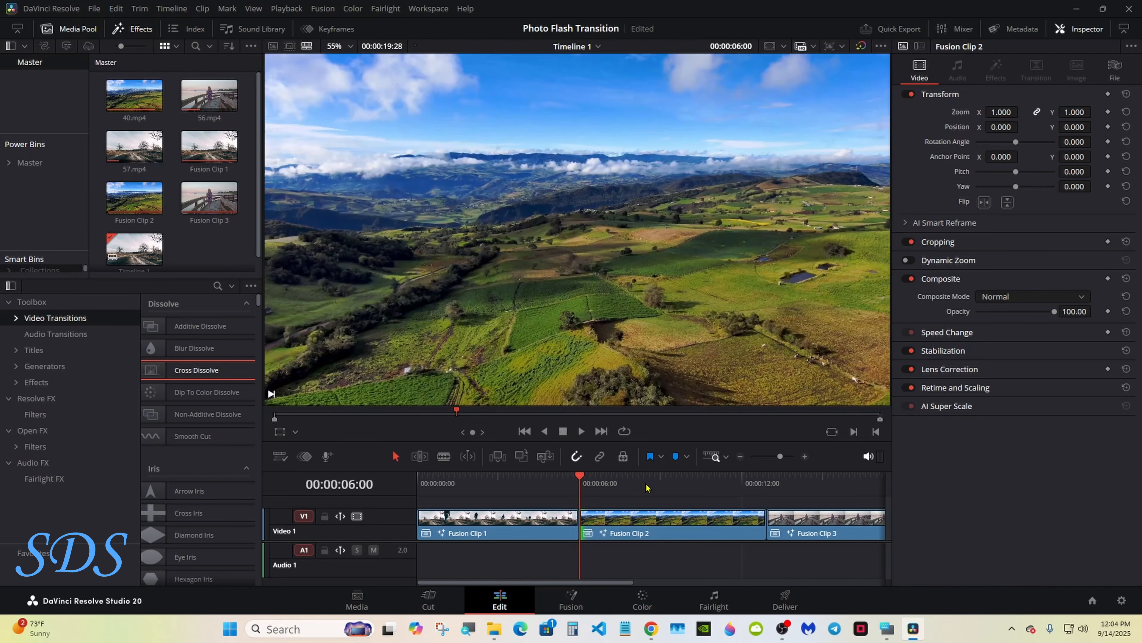
Bring up the on-screen keyboard, step the playhead back one second and trim the end of Fusion Clip 1 to 00:00:05:00.
{"action": "left_click", "coordinate": [887, 628]}
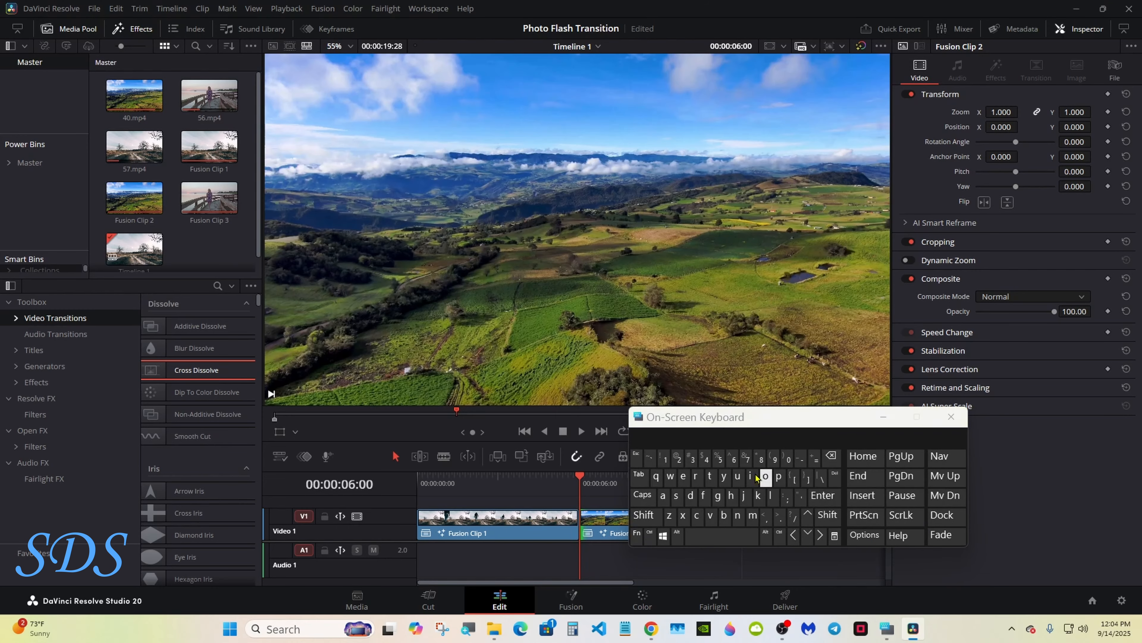
{"action": "left_click_drag", "start_coordinate": [724, 428], "coordinate": [888, 454]}
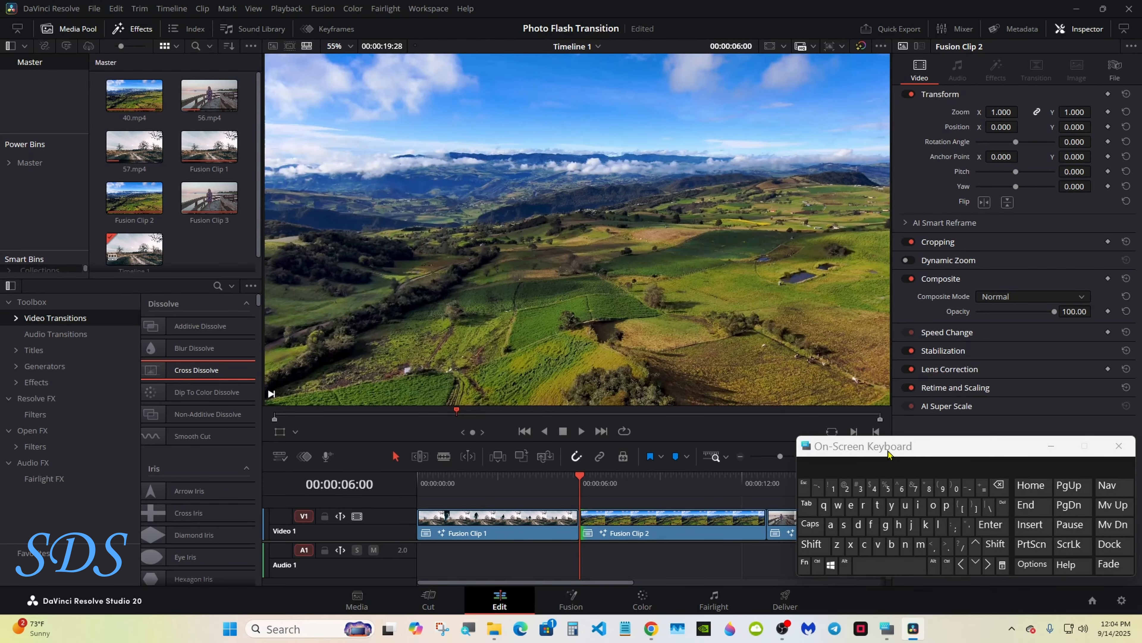
{"action": "left_click", "coordinate": [697, 519]}
{"action": "key", "text": "shift+Left"}
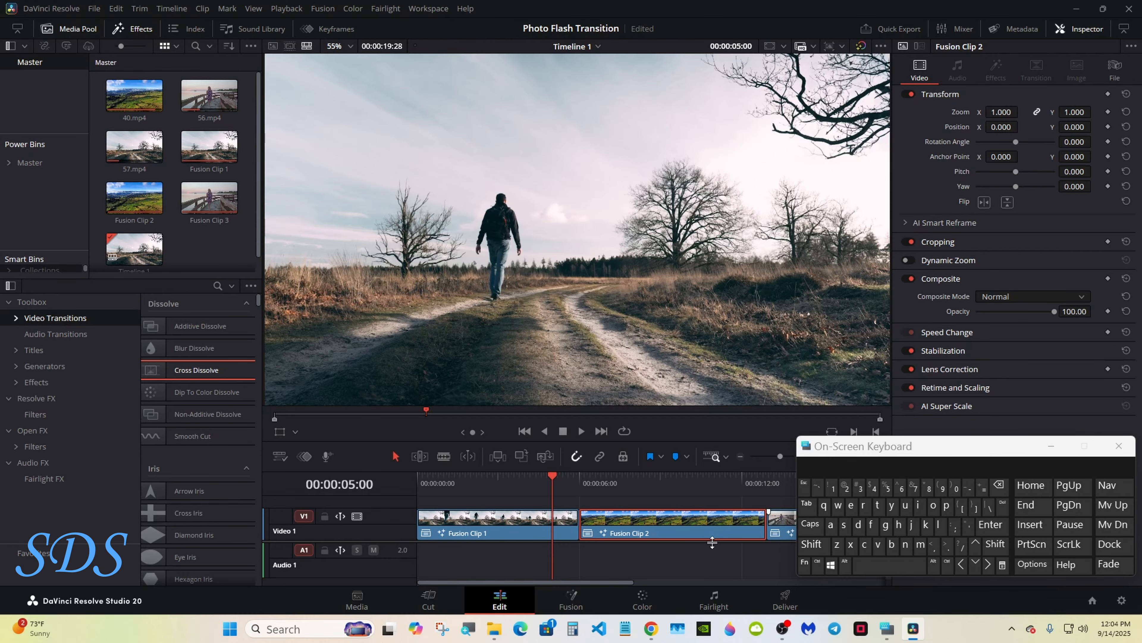
{"action": "left_click_drag", "start_coordinate": [577, 520], "coordinate": [551, 521]}
Trim the start of Fusion Clip 2 to 00:00:07:00 and close the gap so it sits directly after Fusion Clip 1.
{"action": "left_click", "coordinate": [584, 481]}
{"action": "key", "text": "shift+Right"}
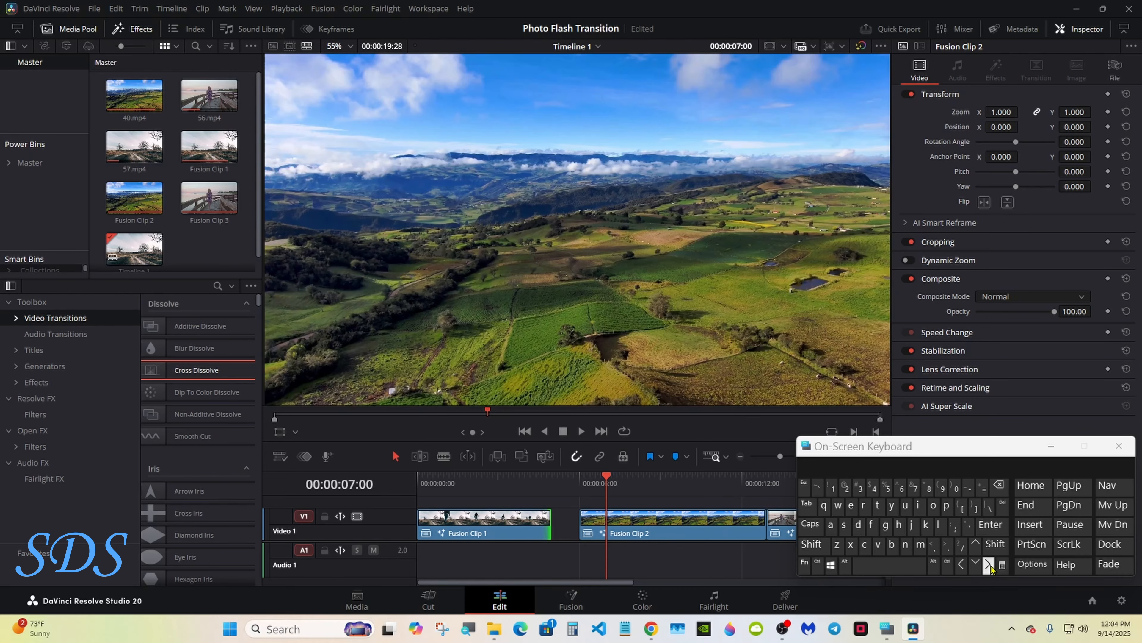
{"action": "left_click_drag", "start_coordinate": [581, 526], "coordinate": [614, 530]}
Trim the end of Fusion Clip 2 back to 00:00:09:12.
{"action": "left_click", "coordinate": [715, 484]}
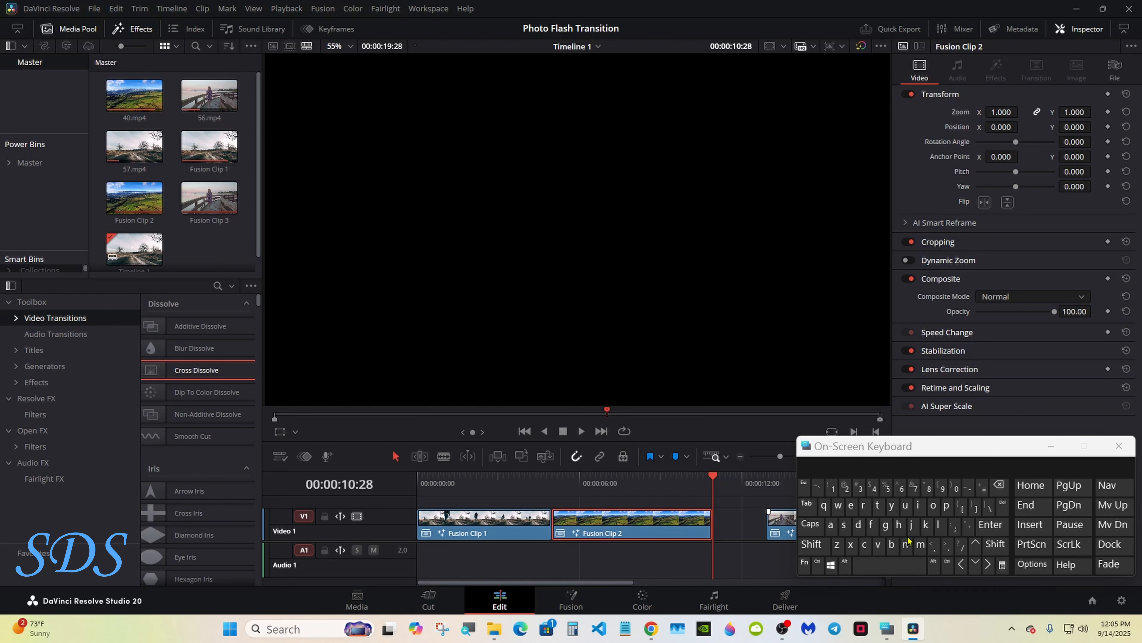
{"action": "left_click", "coordinate": [991, 546]}
{"action": "left_click", "coordinate": [959, 564]}
{"action": "left_click", "coordinate": [959, 564]}
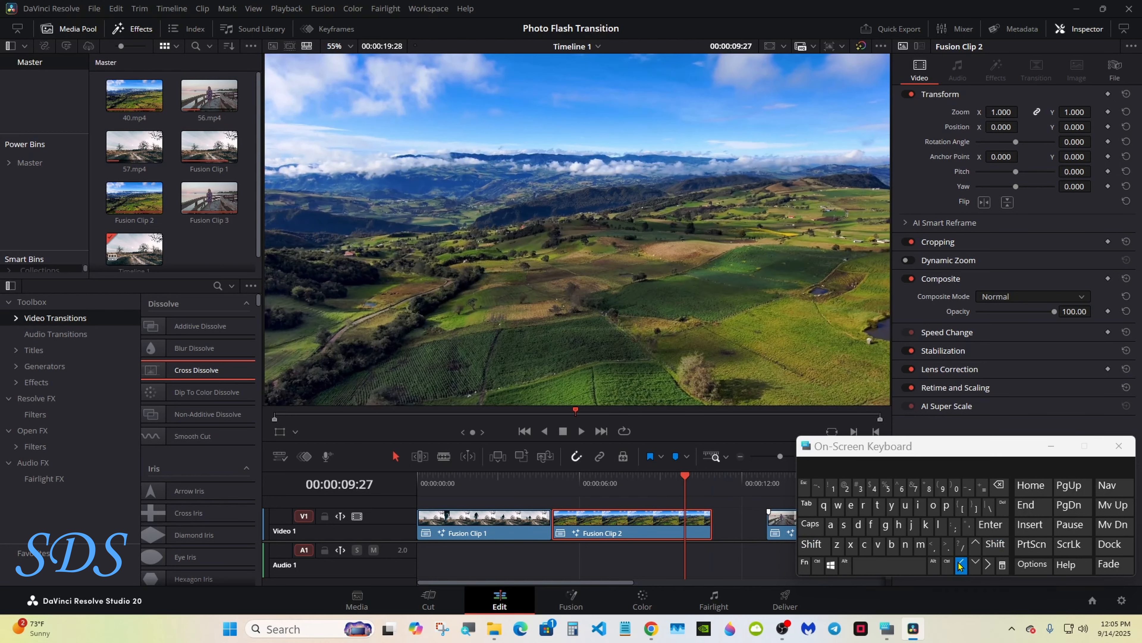
{"action": "key", "text": "Left"}
{"action": "key", "text": "Left"}
{"action": "key", "text": "Left"}
{"action": "key", "text": "Left"}
{"action": "key", "text": "Left"}
{"action": "key", "text": "Left"}
{"action": "key", "text": "Left"}
{"action": "key", "text": "Left"}
{"action": "key", "text": "Left"}
{"action": "key", "text": "Left"}
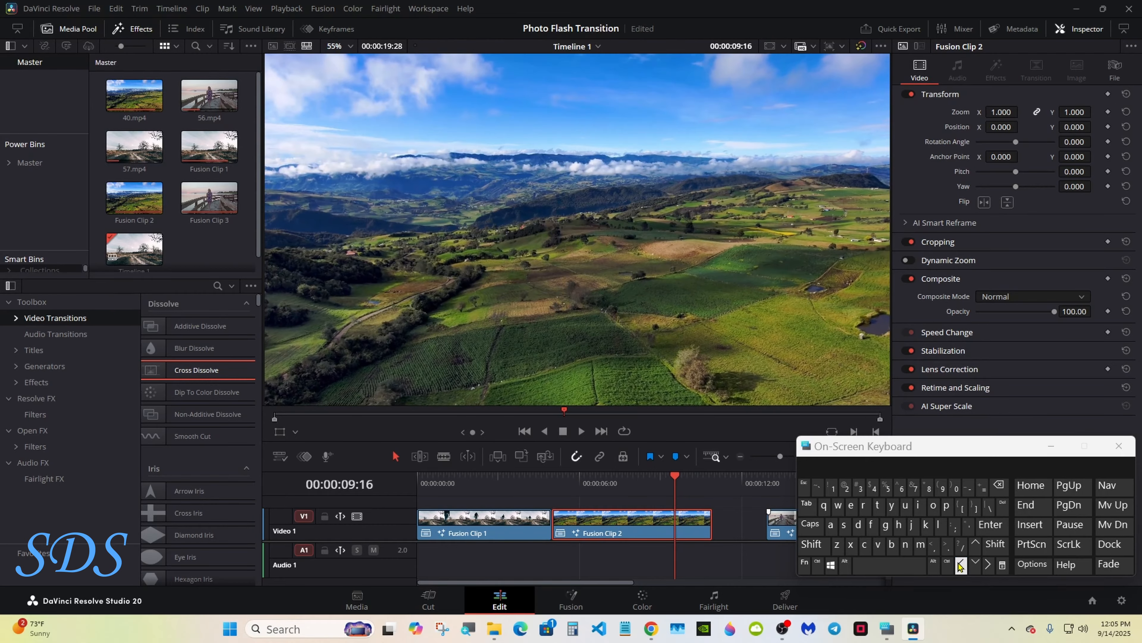
{"action": "key", "text": "Left"}
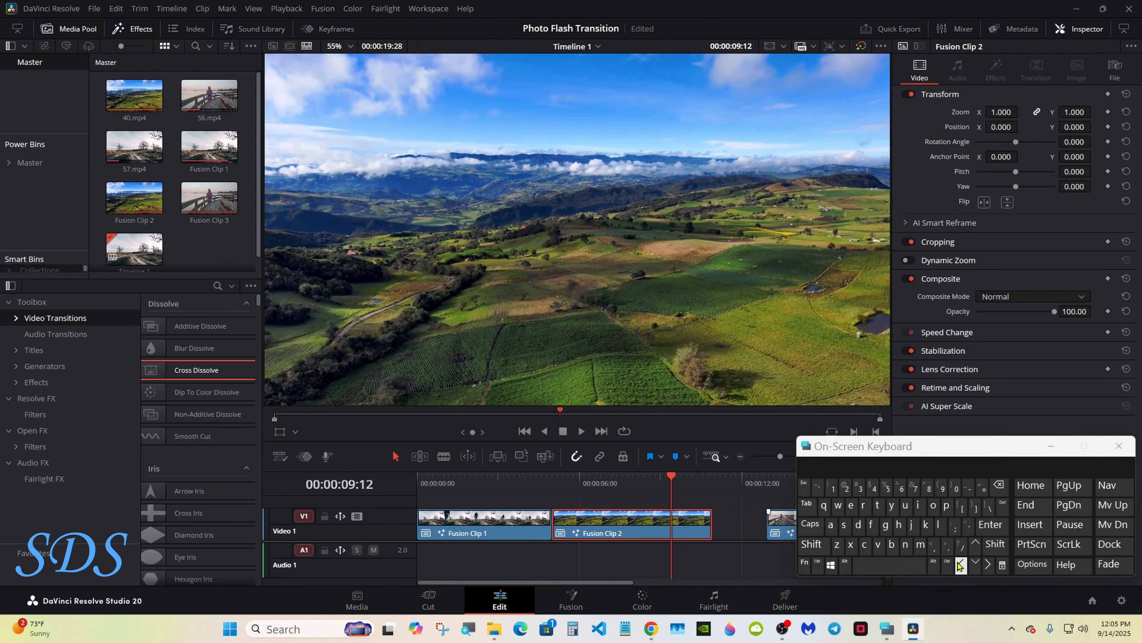
{"action": "left_click_drag", "start_coordinate": [711, 522], "coordinate": [670, 522]}
Move Fusion Clip 3 earlier on the timeline, trim its start to 00:00:13:00 and place it directly after Fusion Clip 2.
{"action": "left_click", "coordinate": [769, 480]}
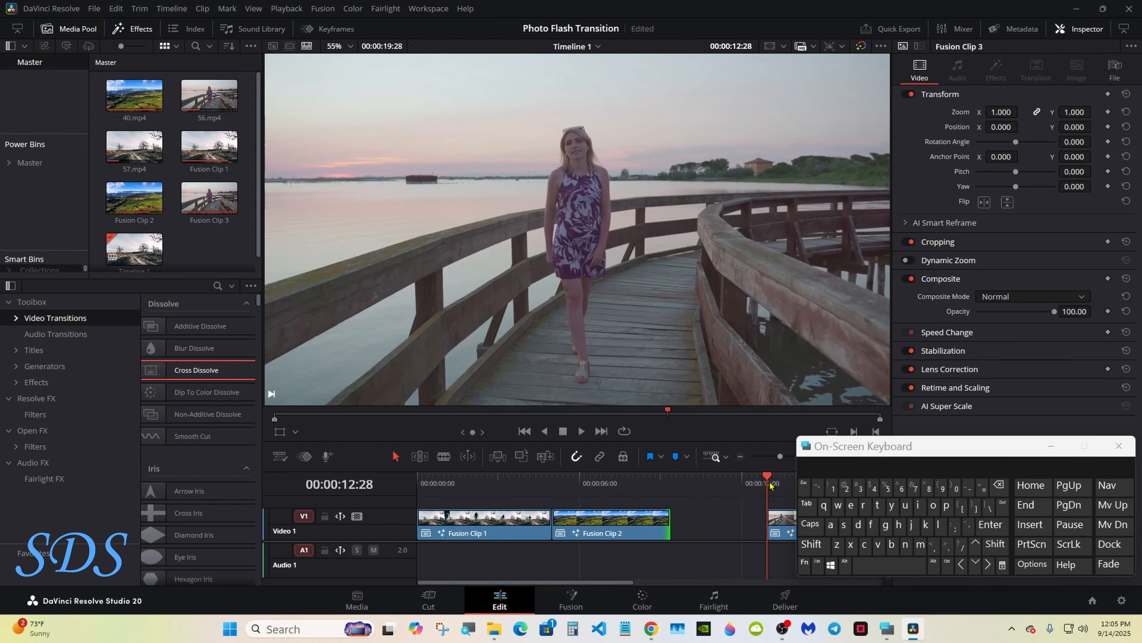
{"action": "left_click_drag", "start_coordinate": [784, 515], "coordinate": [744, 516]}
{"action": "left_click", "coordinate": [728, 481]}
{"action": "left_click", "coordinate": [995, 546]}
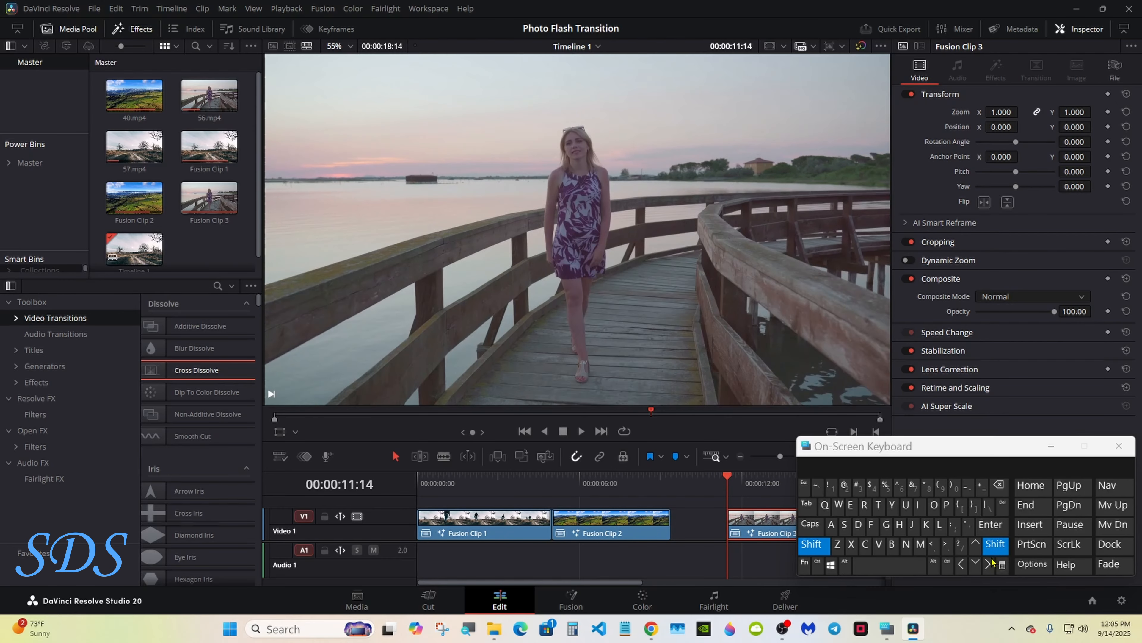
{"action": "key", "text": "shift+Right"}
{"action": "key", "text": "Right"}
{"action": "key", "text": "Right"}
{"action": "key", "text": "Right"}
{"action": "key", "text": "Right"}
{"action": "key", "text": "Right"}
{"action": "key", "text": "Right"}
{"action": "key", "text": "Right"}
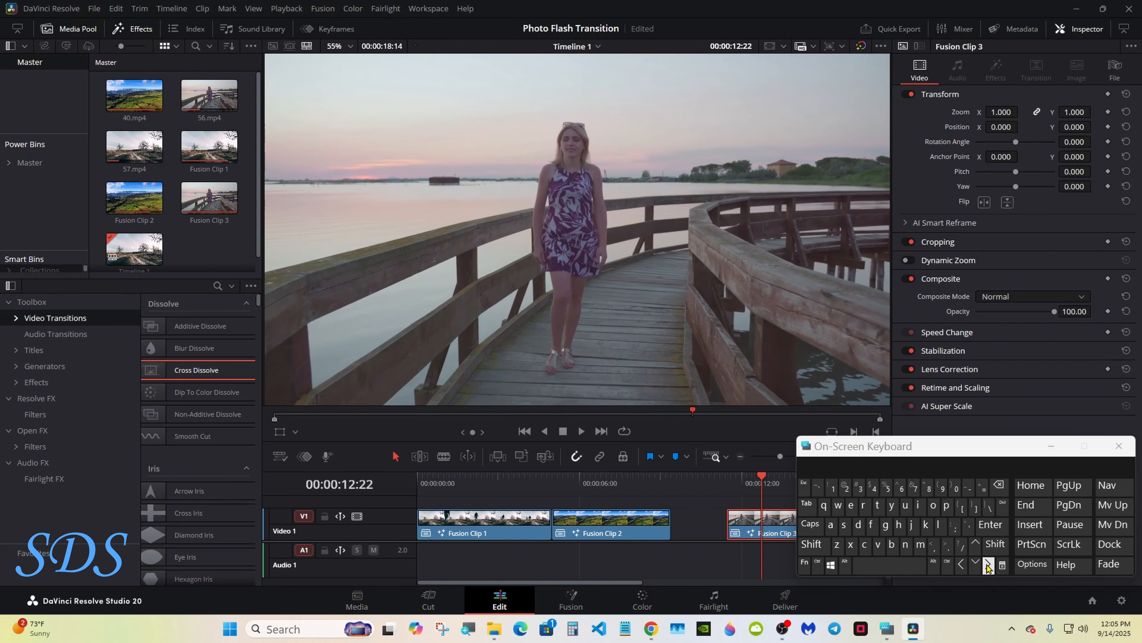
{"action": "key", "text": "Right"}
{"action": "key", "text": "Right"}
{"action": "key", "text": "Right"}
{"action": "key", "text": "Right"}
{"action": "key", "text": "Right"}
{"action": "key", "text": "Right"}
{"action": "key", "text": "Right"}
{"action": "key", "text": "Right"}
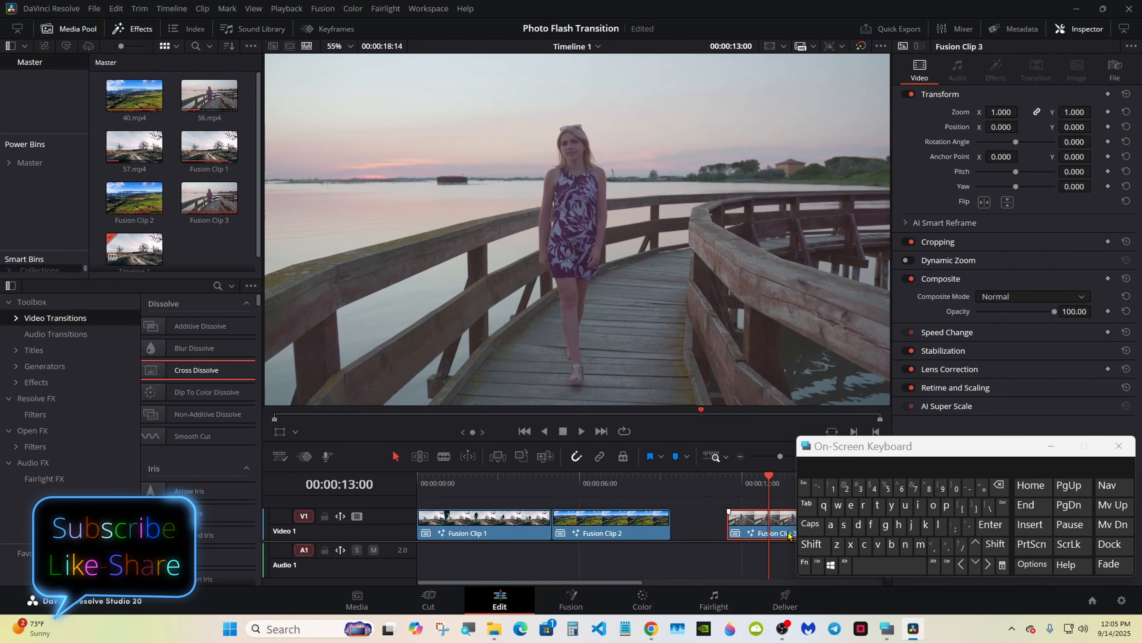
{"action": "left_click_drag", "start_coordinate": [730, 528], "coordinate": [705, 525]}
{"action": "left_click", "coordinate": [1051, 446]}
Add a Cross Dissolve between Fusion Clip 1 and Fusion Clip 2 and convert it to a Fusion Cross Dissolve.
{"action": "left_click_drag", "start_coordinate": [211, 372], "coordinate": [551, 524]}
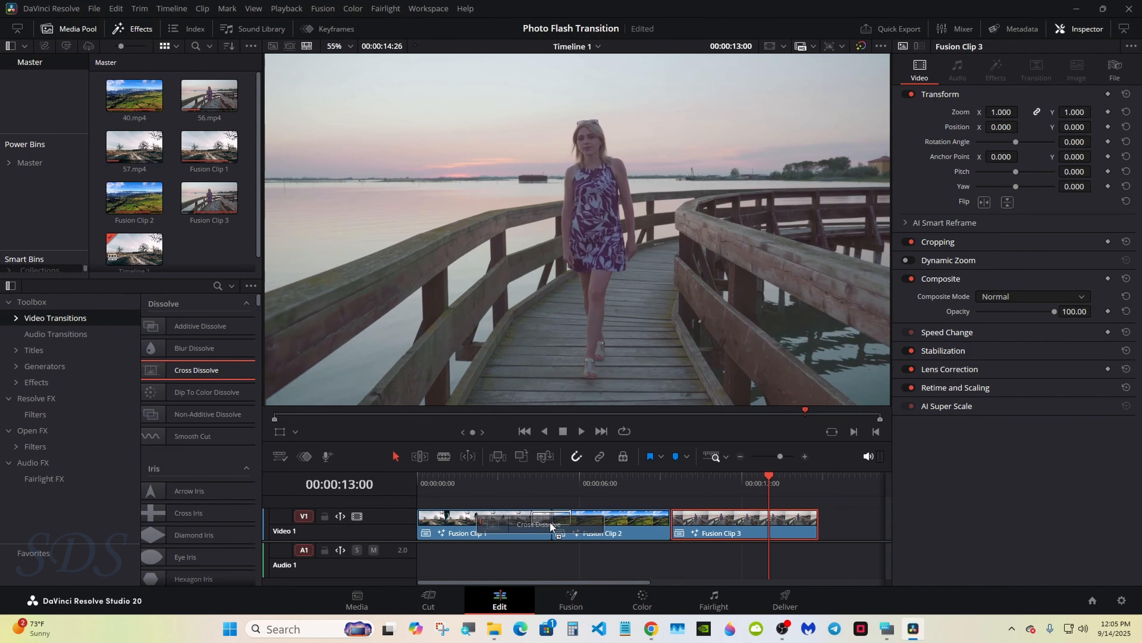
{"action": "left_click", "coordinate": [542, 520]}
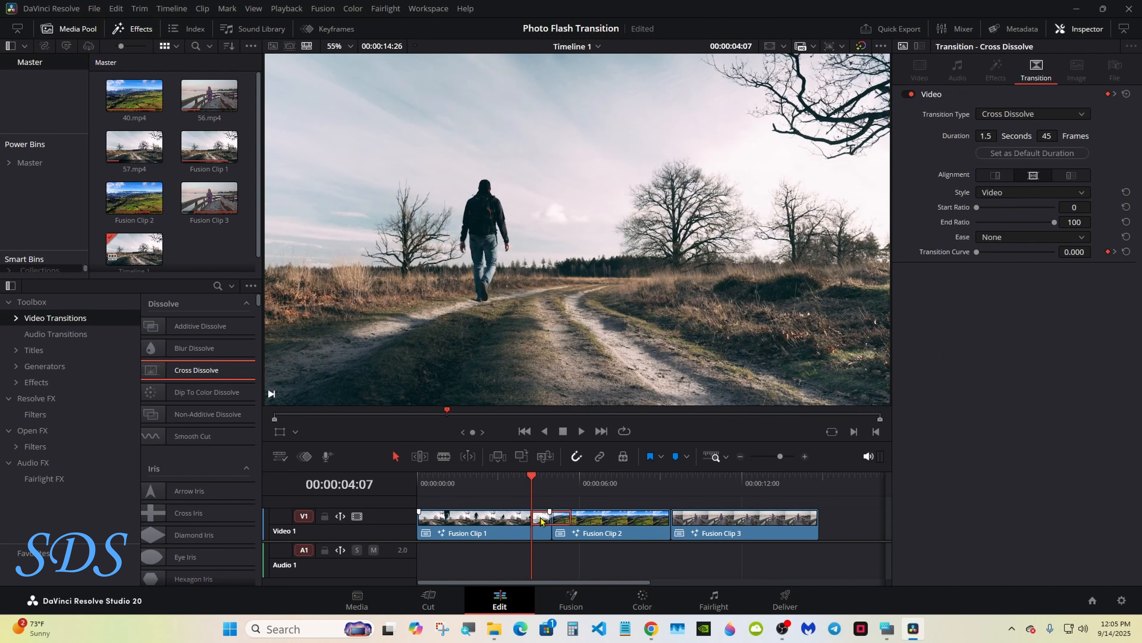
{"action": "right_click", "coordinate": [541, 520]}
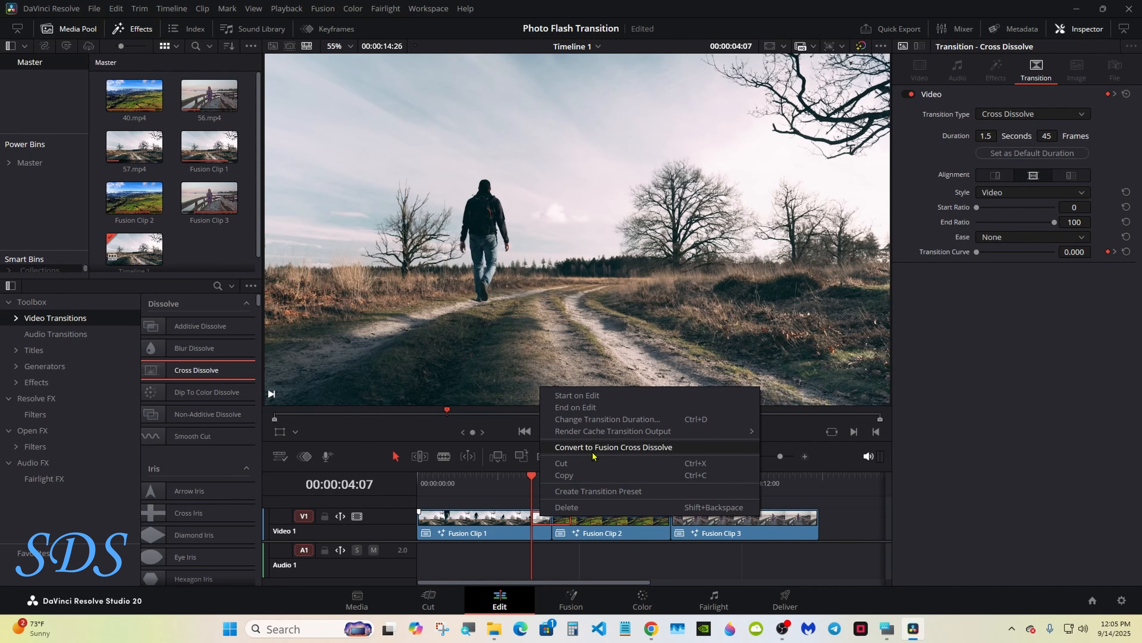
{"action": "left_click", "coordinate": [593, 448]}
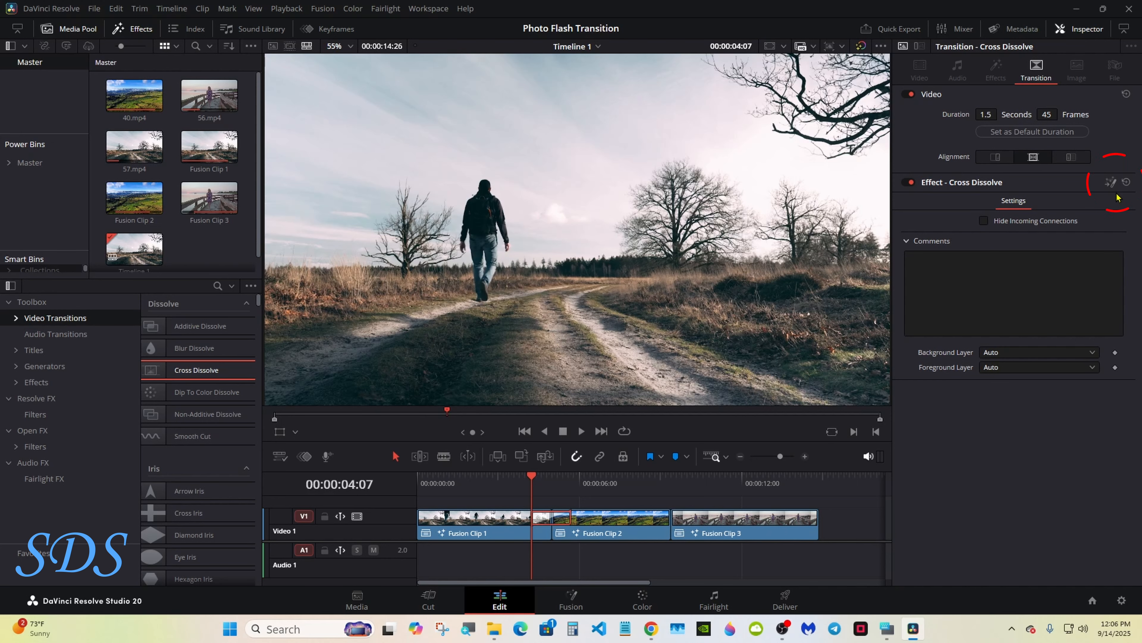
Open the transition's Fusion composition and rearrange its nodes with MediaIn2 below MediaIn1 and more space around CrossDissolve.
{"action": "left_click", "coordinate": [1111, 183]}
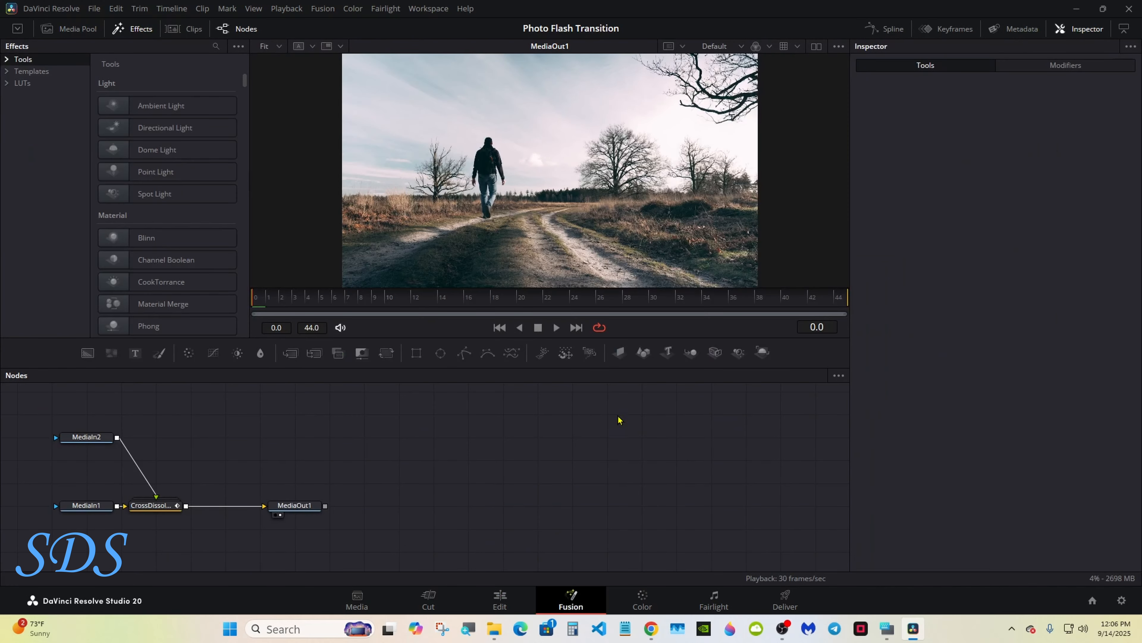
{"action": "left_click_drag", "start_coordinate": [25, 419], "coordinate": [627, 463]}
{"action": "left_click_drag", "start_coordinate": [396, 390], "coordinate": [399, 530]}
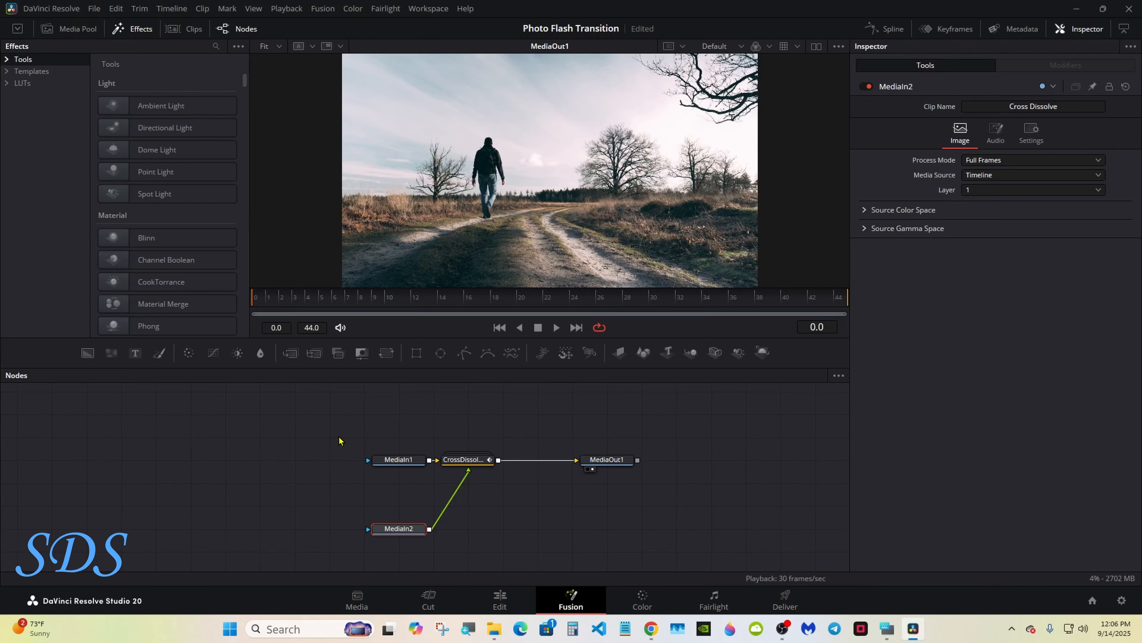
{"action": "left_click_drag", "start_coordinate": [339, 441], "coordinate": [326, 529]}
{"action": "left_click_drag", "start_coordinate": [480, 460], "coordinate": [411, 462]}
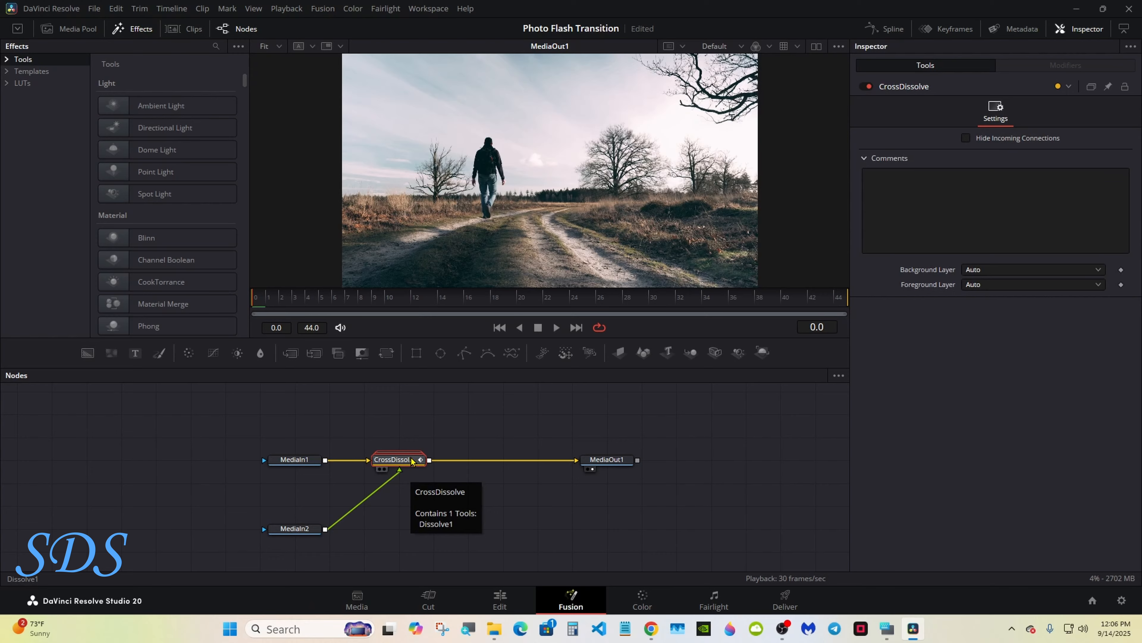
Ungroup the CrossDissolve node and move MediaOut1 farther away to make room for more nodes.
{"action": "right_click", "coordinate": [412, 462]}
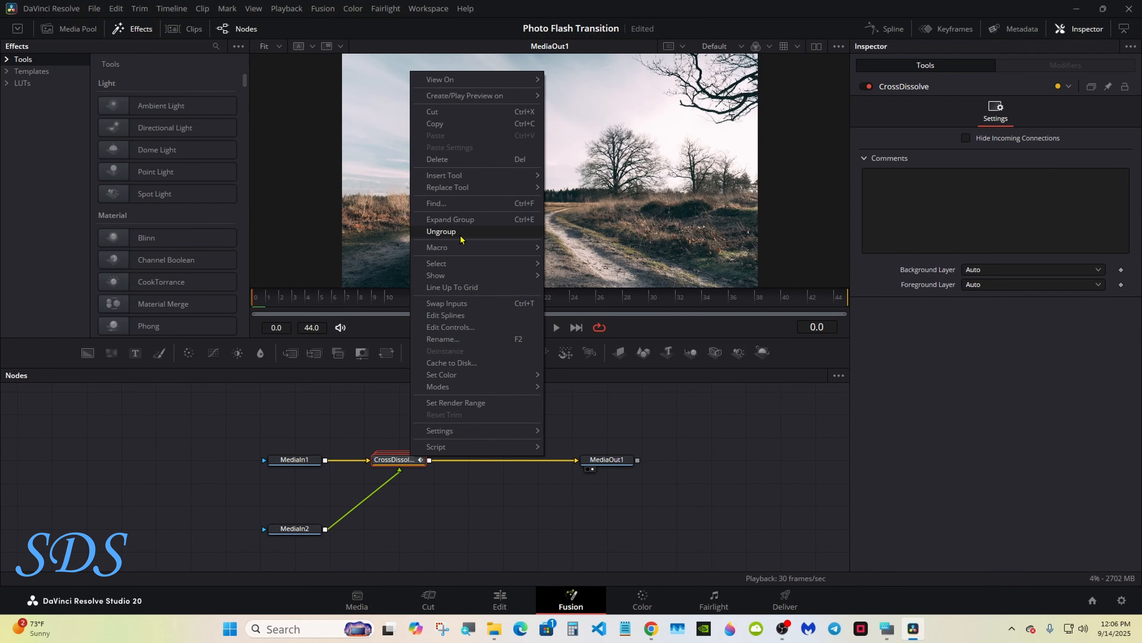
{"action": "left_click", "coordinate": [462, 232]}
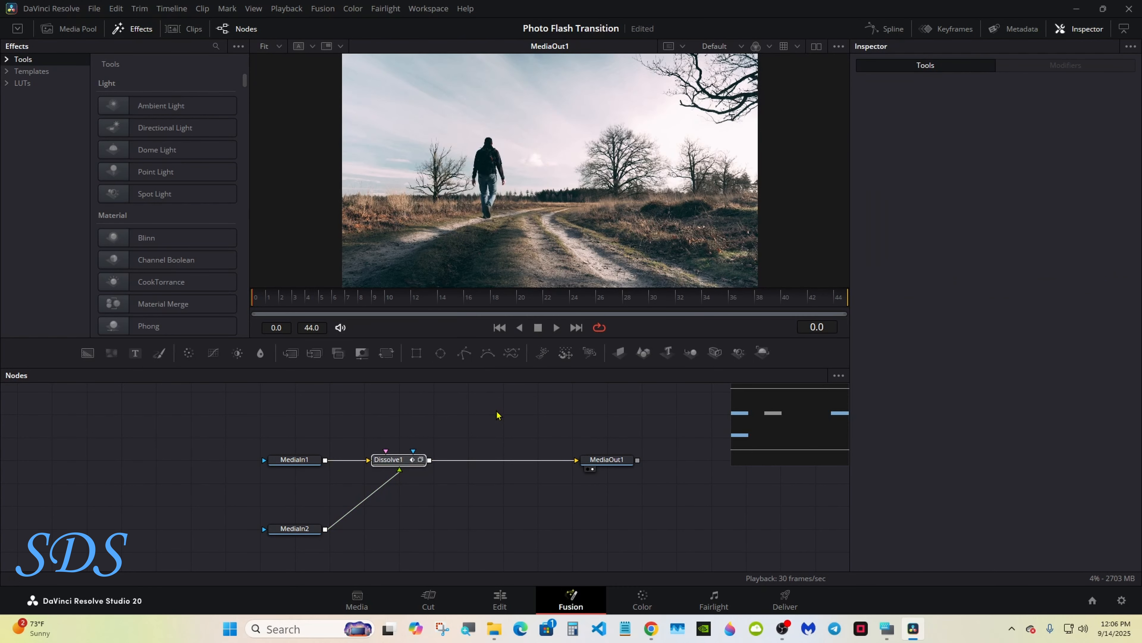
{"action": "left_click_drag", "start_coordinate": [607, 459], "coordinate": [676, 459]}
Insert a Blur node between Dissolve1 and MediaOut1.
{"action": "left_click", "coordinate": [403, 458]}
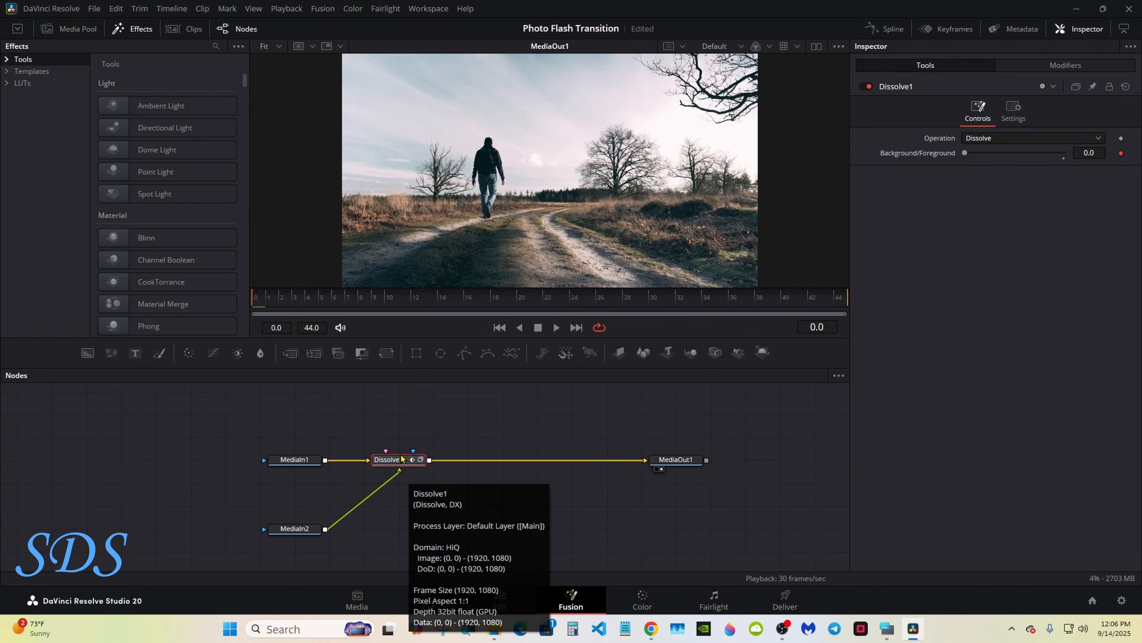
{"action": "left_click", "coordinate": [260, 353]}
{"action": "key", "text": "ctrl+super+o"}
{"action": "left_click_drag", "start_coordinate": [850, 453], "coordinate": [628, 488]}
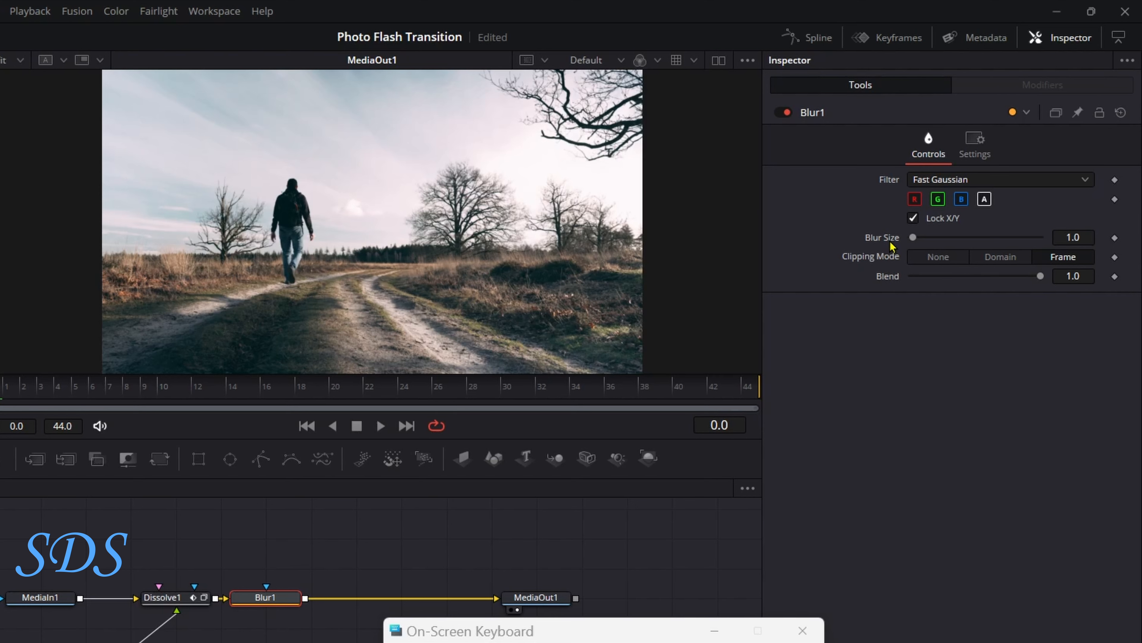
Apply the Anim Curves modifier to the Blur Size of Blur1.
{"action": "right_click", "coordinate": [890, 242]}
{"action": "mouse_move", "coordinate": [927, 302]}
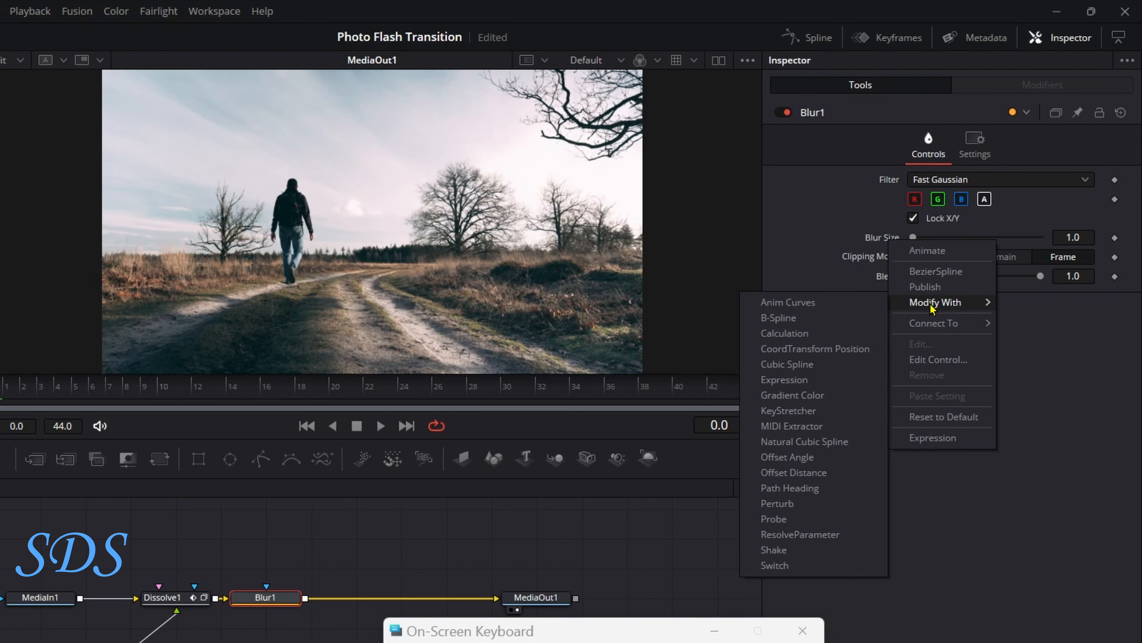
{"action": "left_click", "coordinate": [818, 303]}
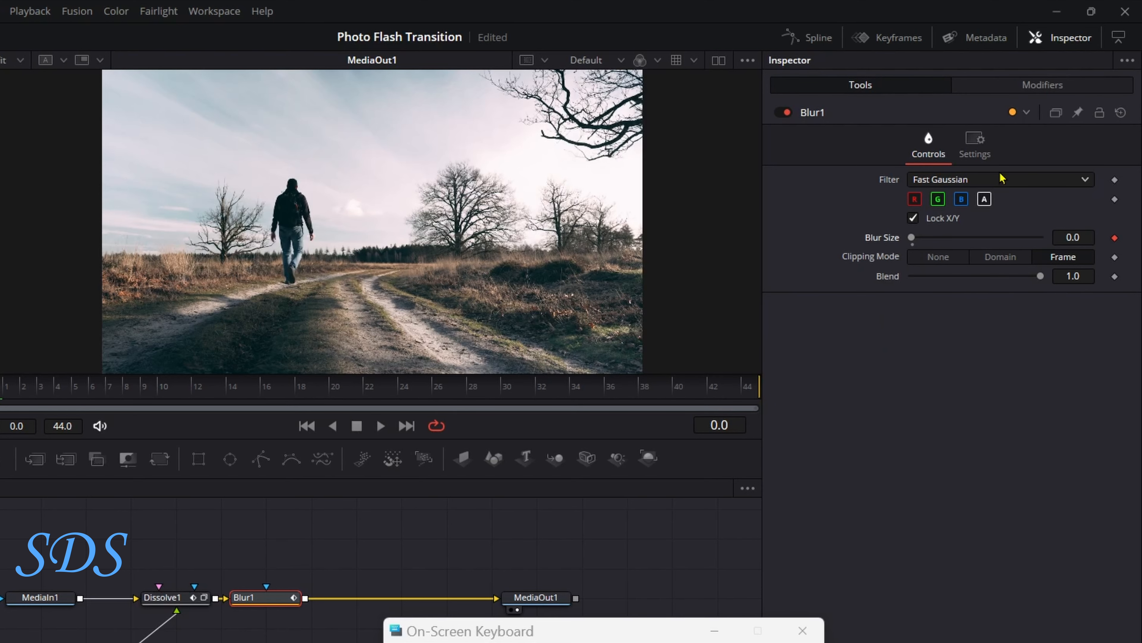
Set the Scale of the Anim Curves modifier on Blur Size to 45.
{"action": "left_click", "coordinate": [1049, 86]}
{"action": "left_click", "coordinate": [1092, 280]}
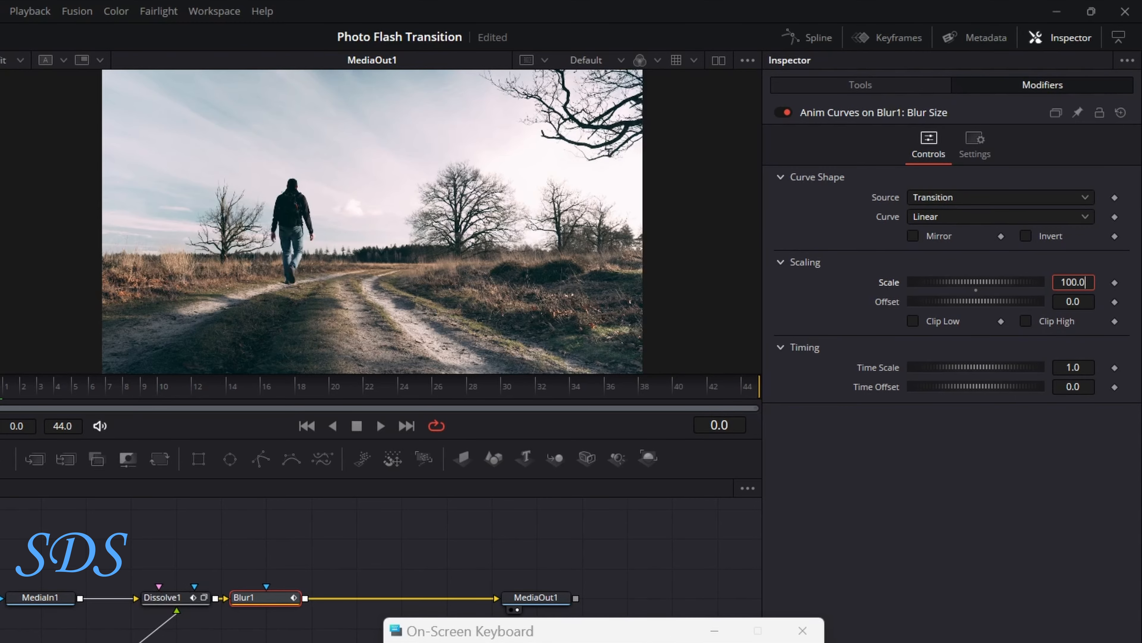
{"action": "key", "text": "BackSpace"}
{"action": "key", "text": "BackSpace"}
{"action": "key", "text": "BackSpace"}
{"action": "key", "text": "BackSpace"}
{"action": "key", "text": "BackSpace"}
{"action": "key", "text": "Tab"}
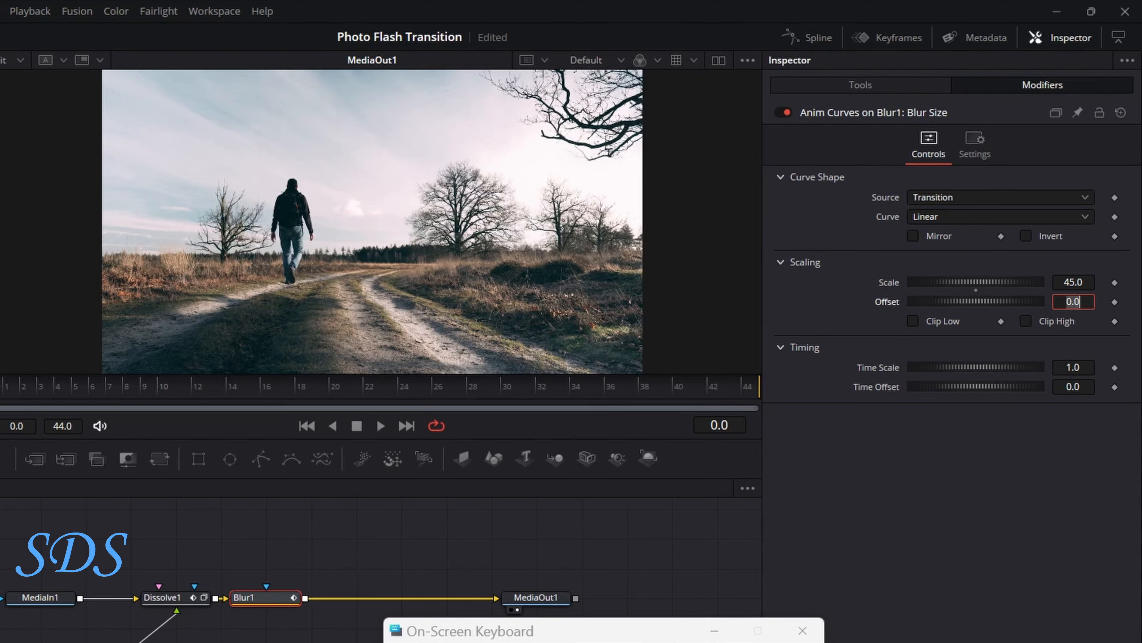
{"action": "left_click", "coordinate": [632, 554]}
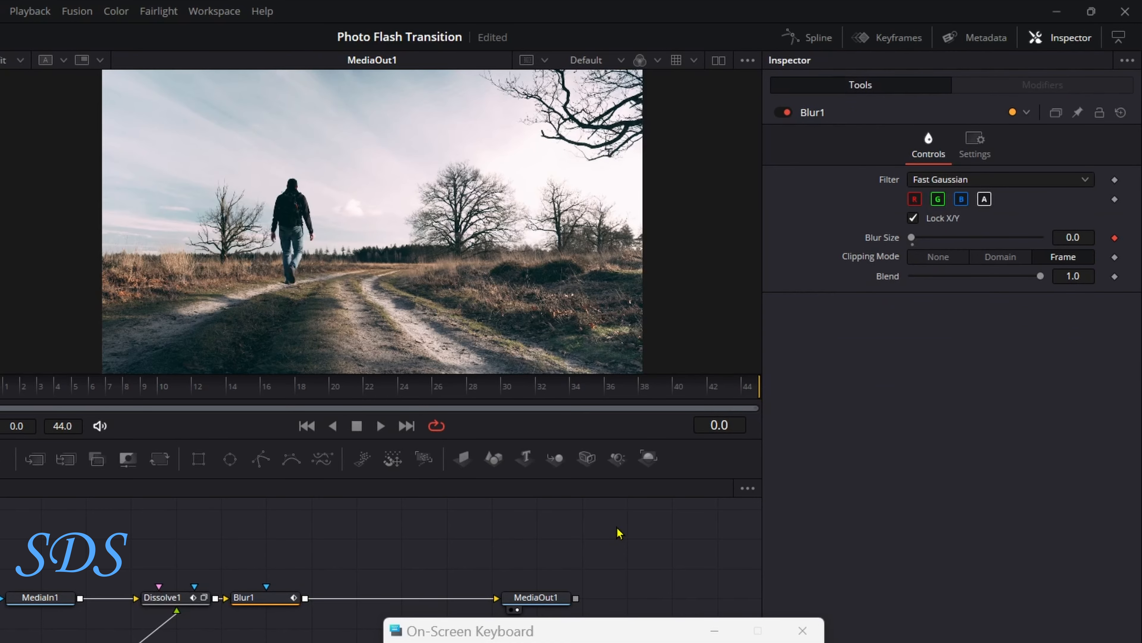
Enable Mirror on the Blur Size animation curve of Blur1 and scrub through the transition to check the blur.
{"action": "left_click", "coordinate": [252, 597]}
{"action": "left_click_drag", "start_coordinate": [18, 394], "coordinate": [450, 388]}
{"action": "left_click", "coordinate": [1034, 92]}
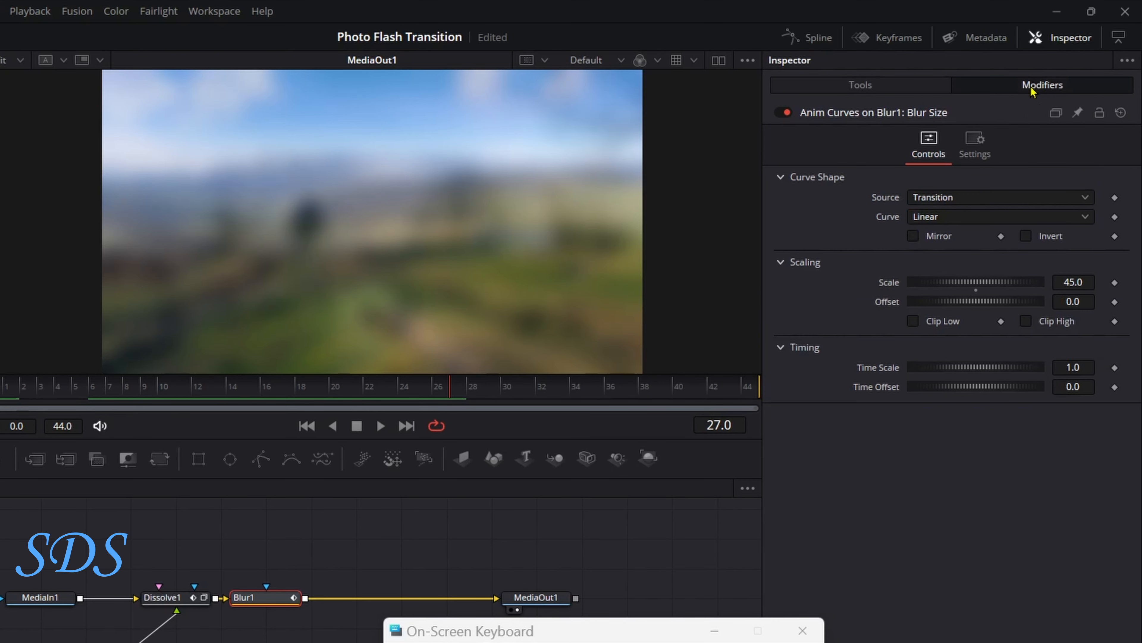
{"action": "left_click", "coordinate": [913, 236]}
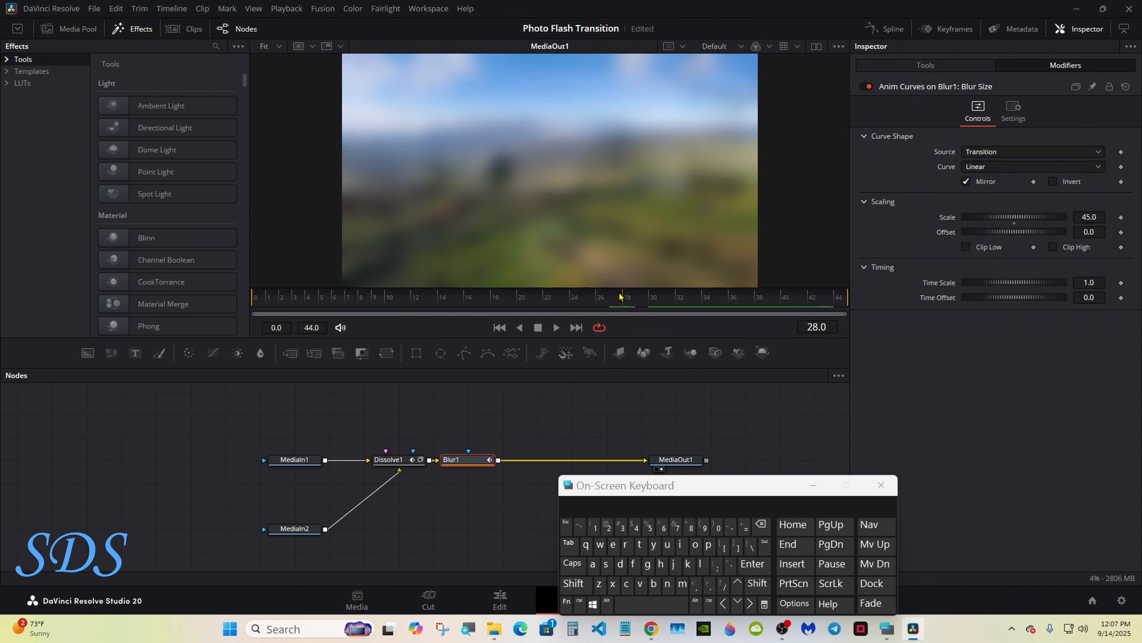
{"action": "left_click", "coordinate": [26, 385]}
{"action": "left_click_drag", "start_coordinate": [284, 297], "coordinate": [827, 299]}
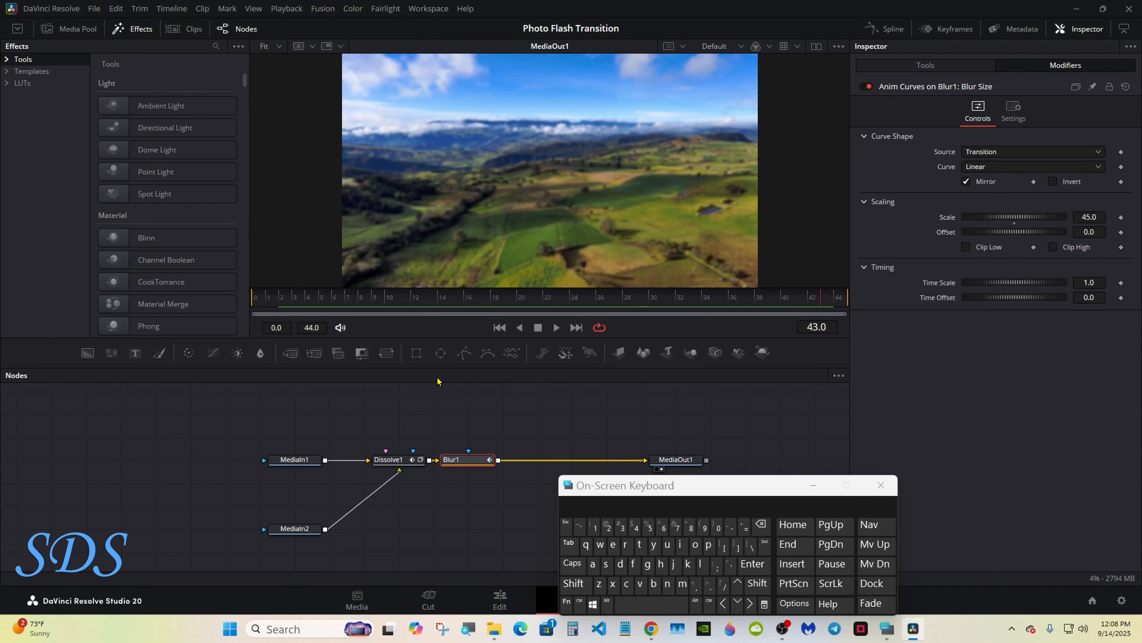
Insert a Merge node between Blur1 and MediaOut1.
{"action": "left_click", "coordinate": [290, 353]}
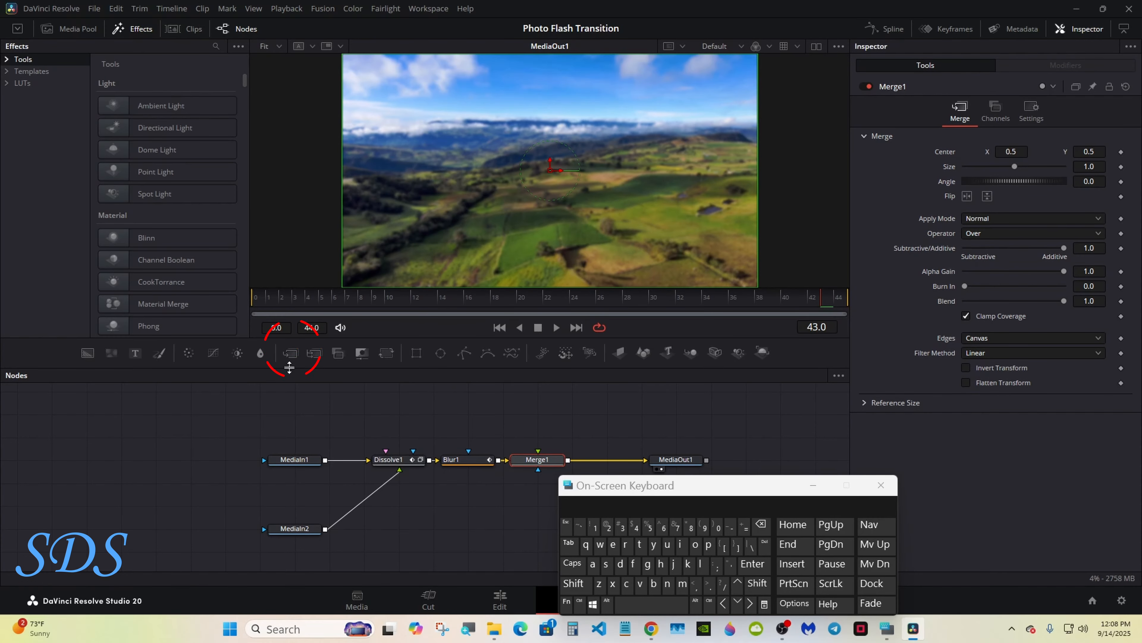
{"action": "left_click_drag", "start_coordinate": [606, 491], "coordinate": [794, 490]}
Add a Loader node with Picture.png from the Downloads folder and connect it to Merge1's foreground input.
{"action": "left_click", "coordinate": [536, 392]}
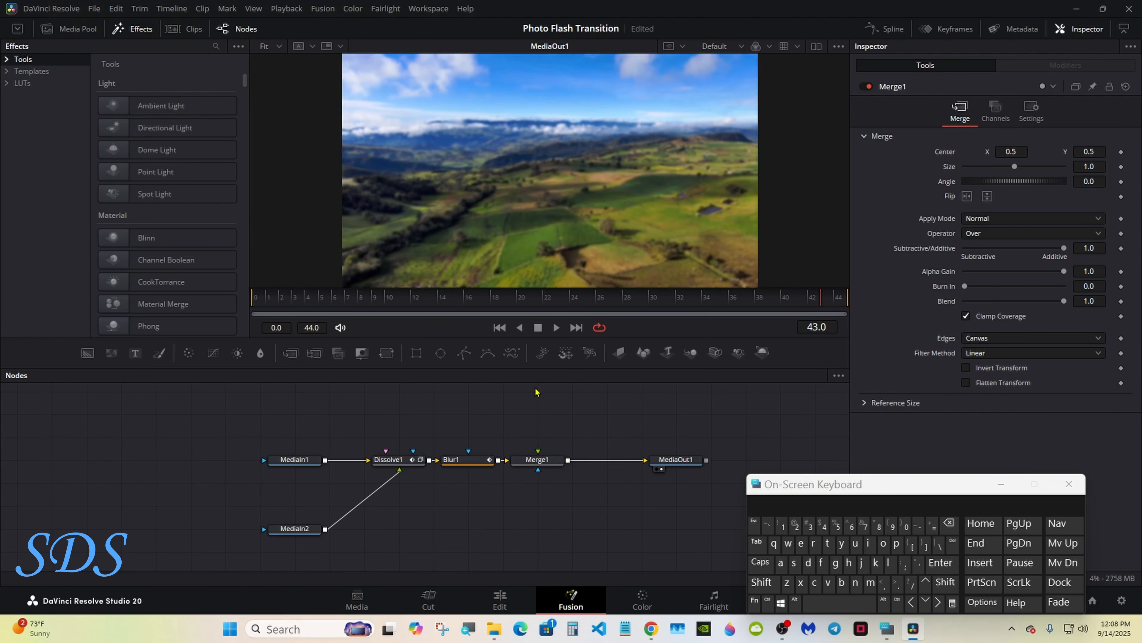
{"action": "left_click", "coordinate": [762, 582]}
{"action": "left_click", "coordinate": [832, 603]}
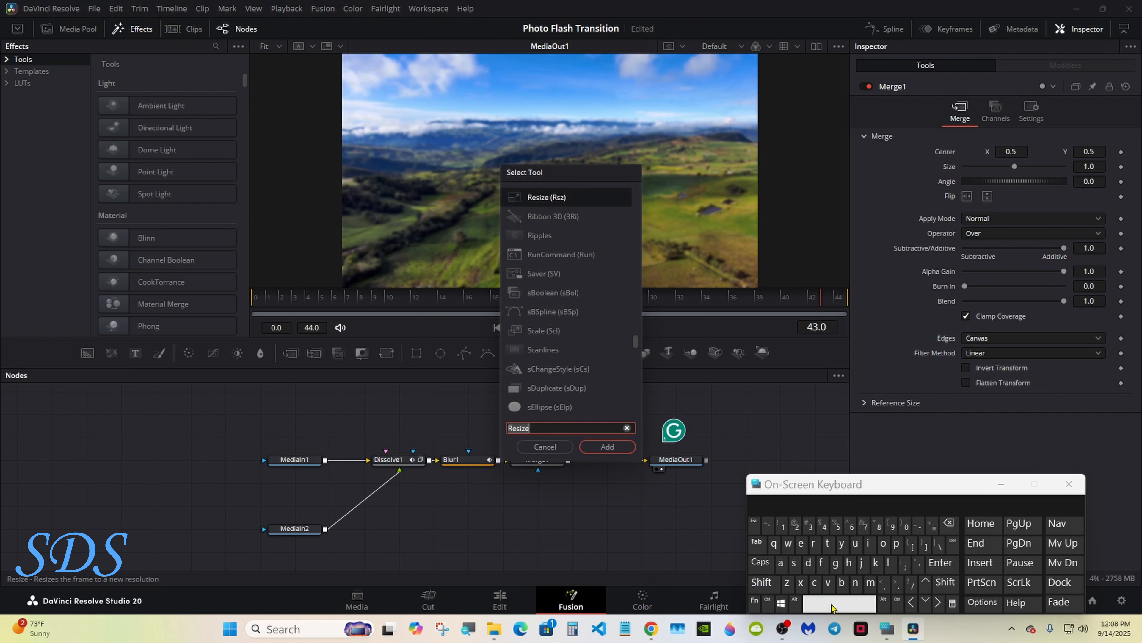
{"action": "type", "text": "Loader"}
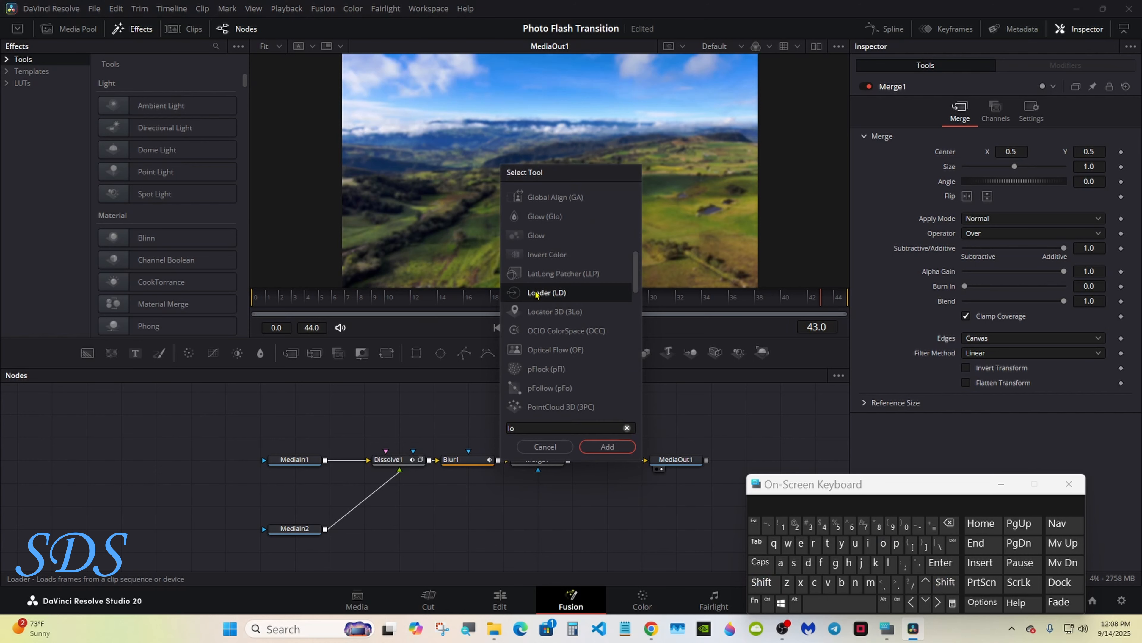
{"action": "left_click", "coordinate": [600, 449]}
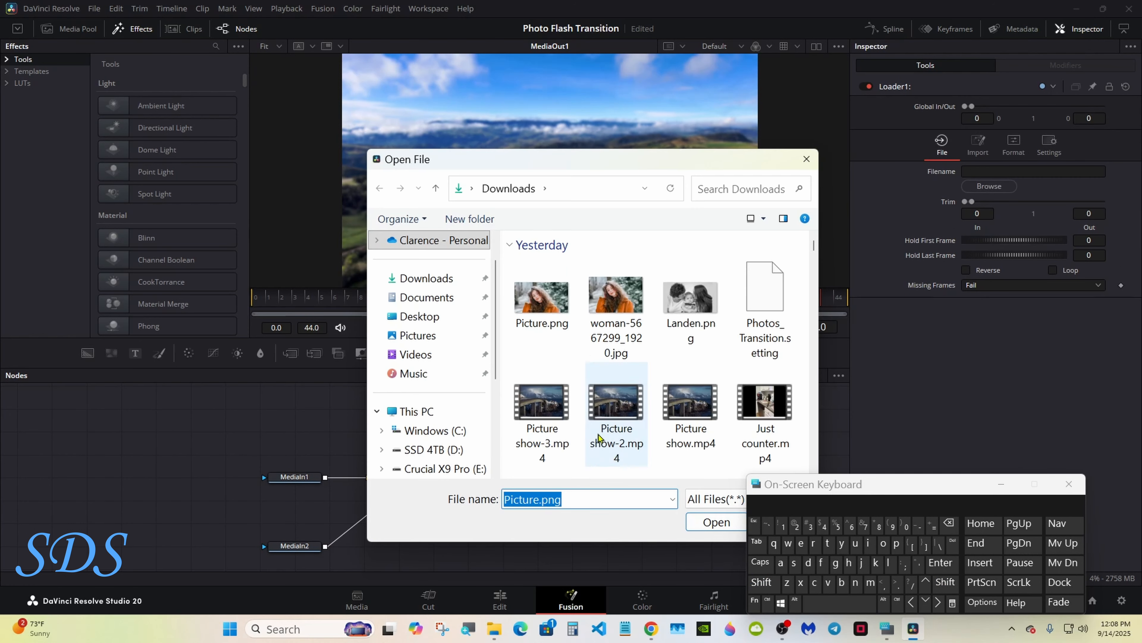
{"action": "double_click", "coordinate": [553, 295]}
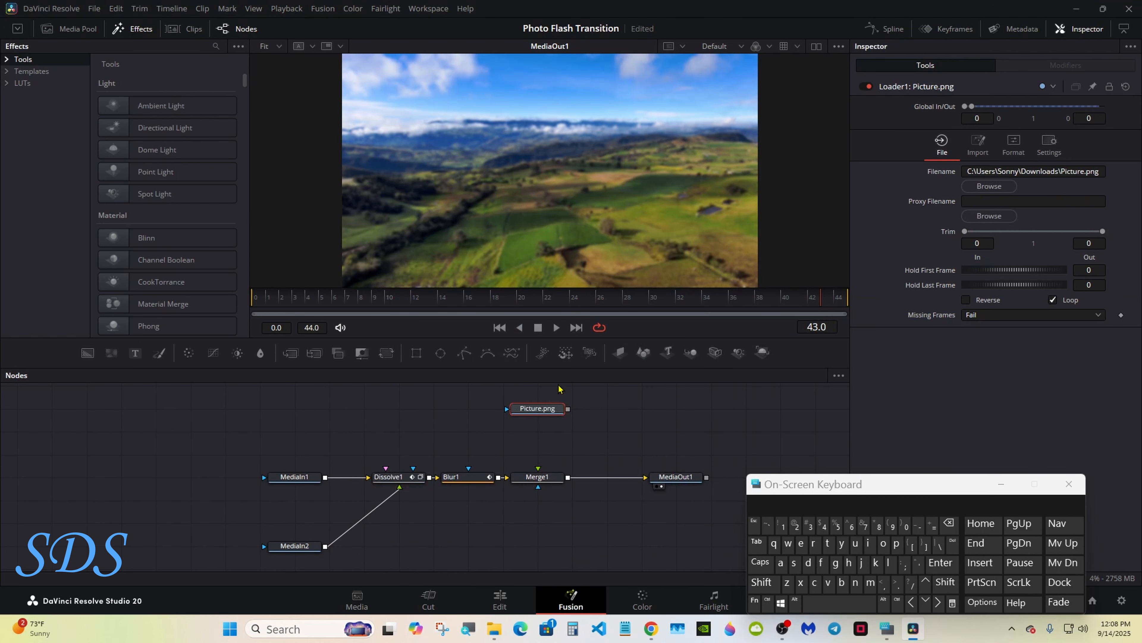
{"action": "left_click_drag", "start_coordinate": [538, 418], "coordinate": [542, 478]}
{"action": "left_click", "coordinate": [542, 478]}
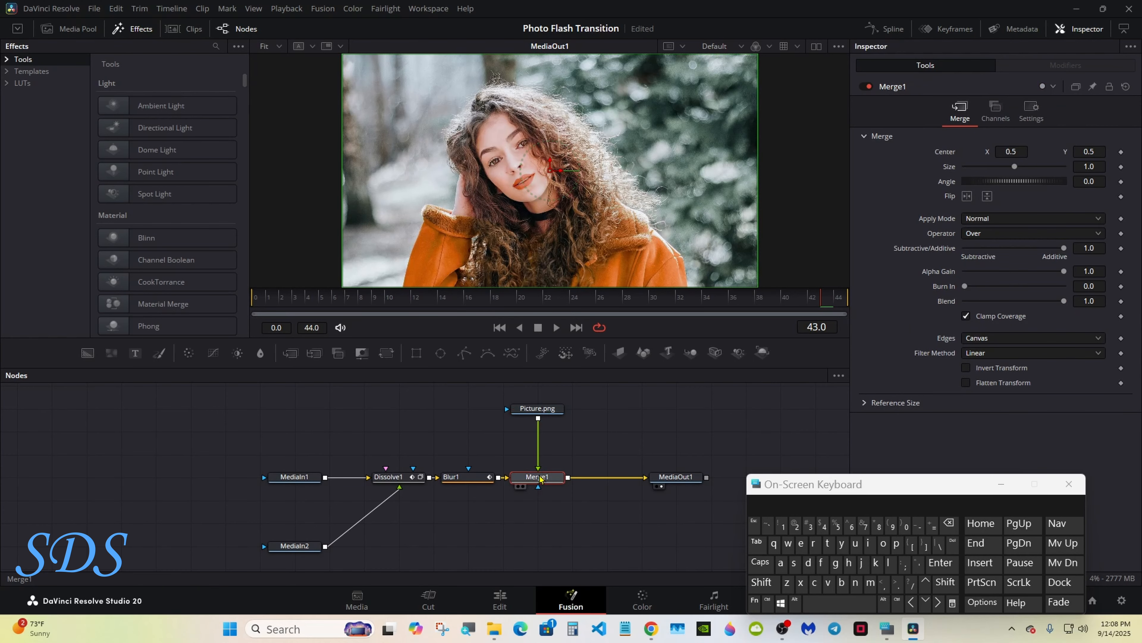
Insert a Resize node between Picture.png and Merge1 and enable its Auto Resolution.
{"action": "left_click", "coordinate": [538, 411]}
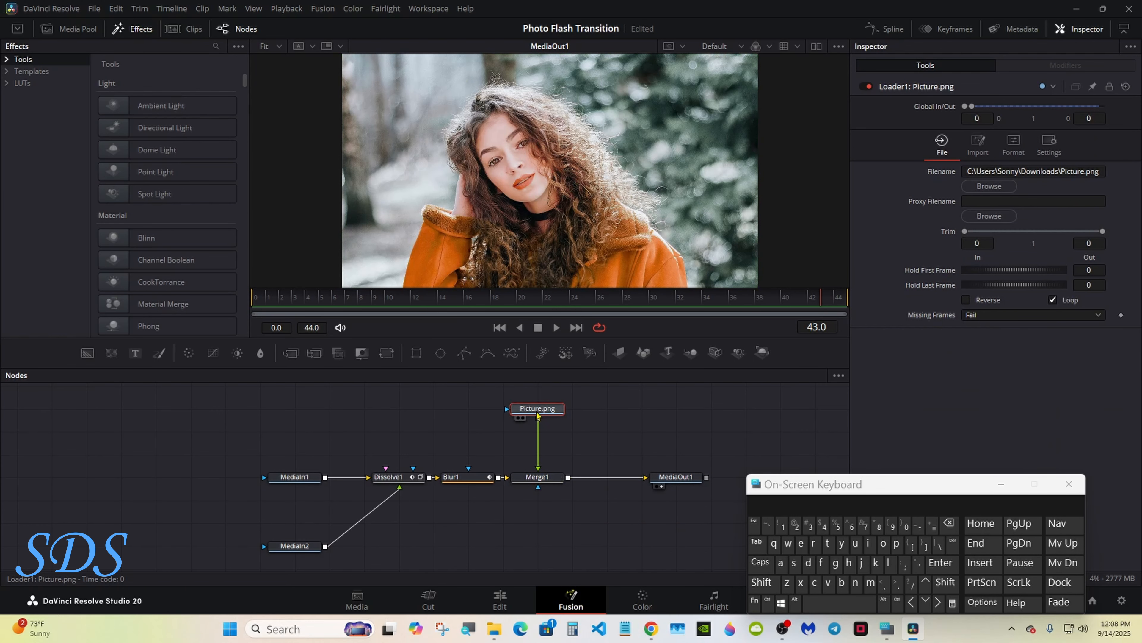
{"action": "left_click", "coordinate": [761, 582]}
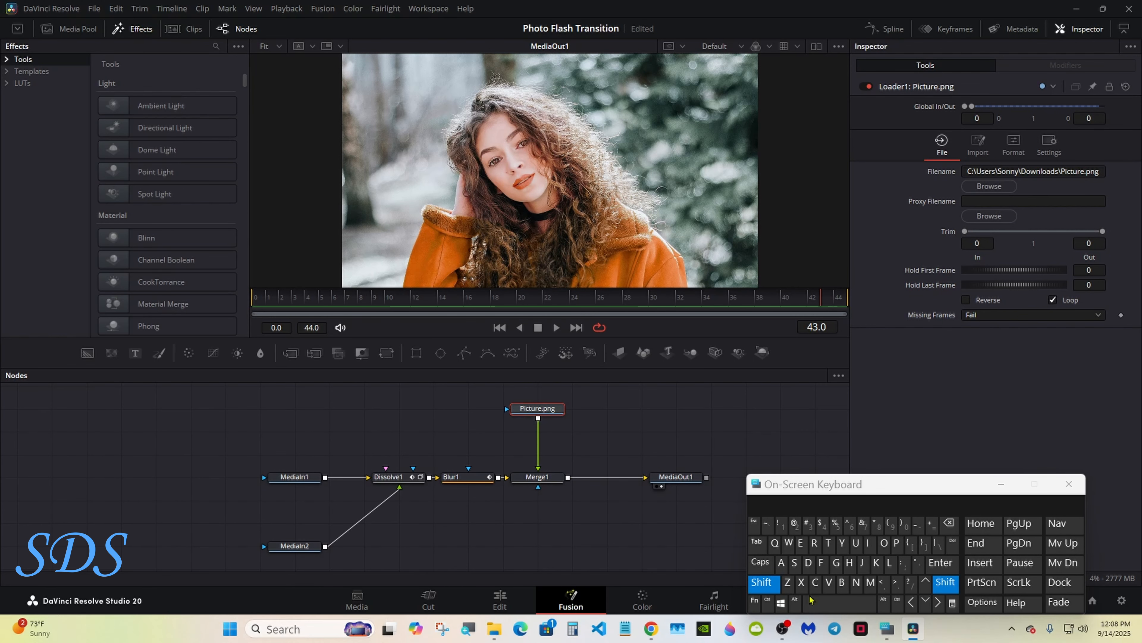
{"action": "left_click", "coordinate": [820, 603]}
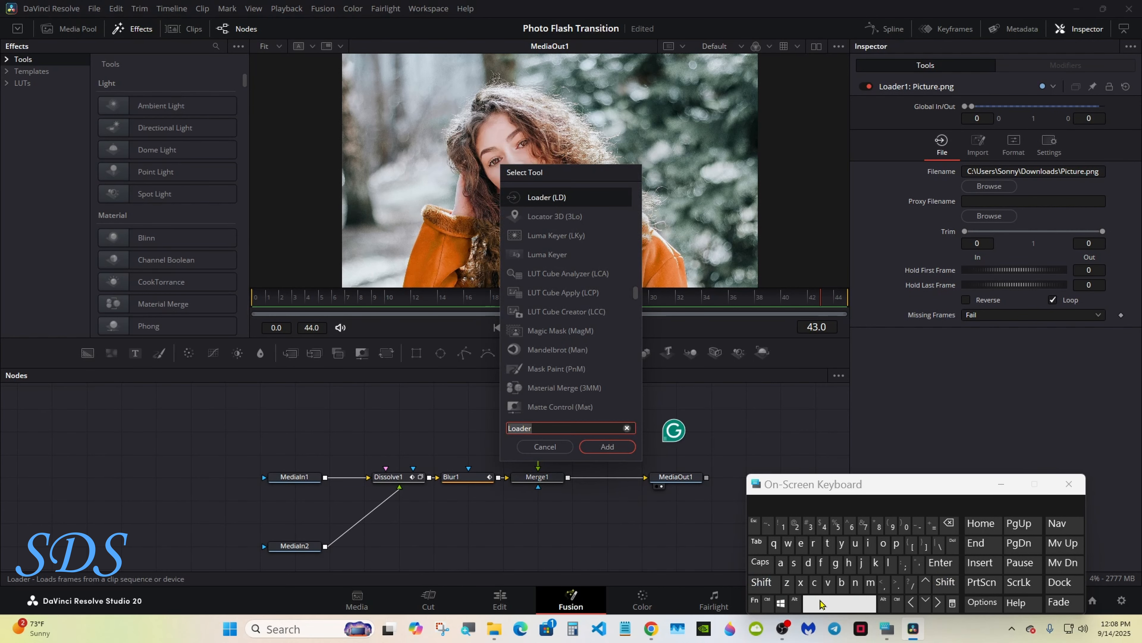
{"action": "left_click", "coordinate": [813, 543]}
{"action": "left_click", "coordinate": [801, 542]}
{"action": "left_click", "coordinate": [795, 562]}
{"action": "left_click", "coordinate": [538, 238]}
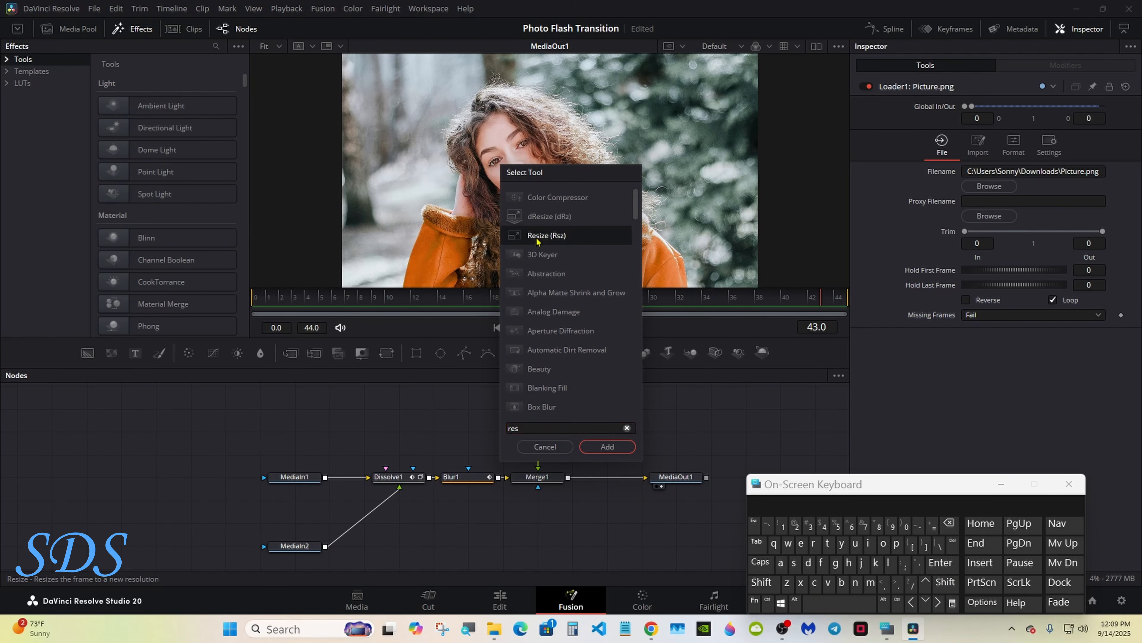
{"action": "left_click", "coordinate": [595, 451]}
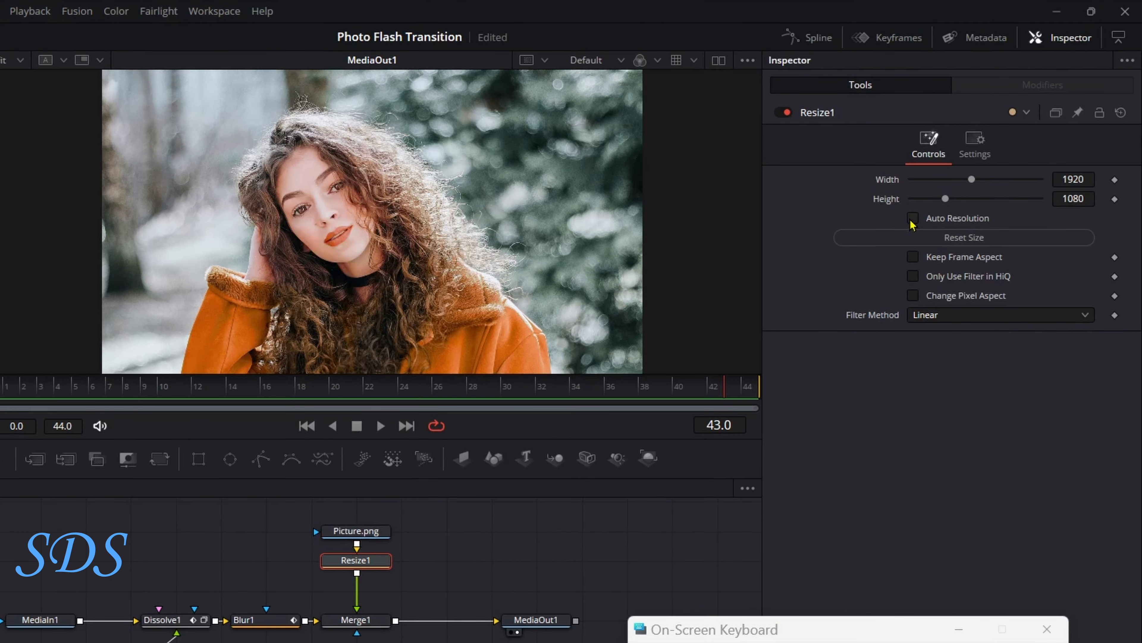
{"action": "left_click", "coordinate": [912, 219]}
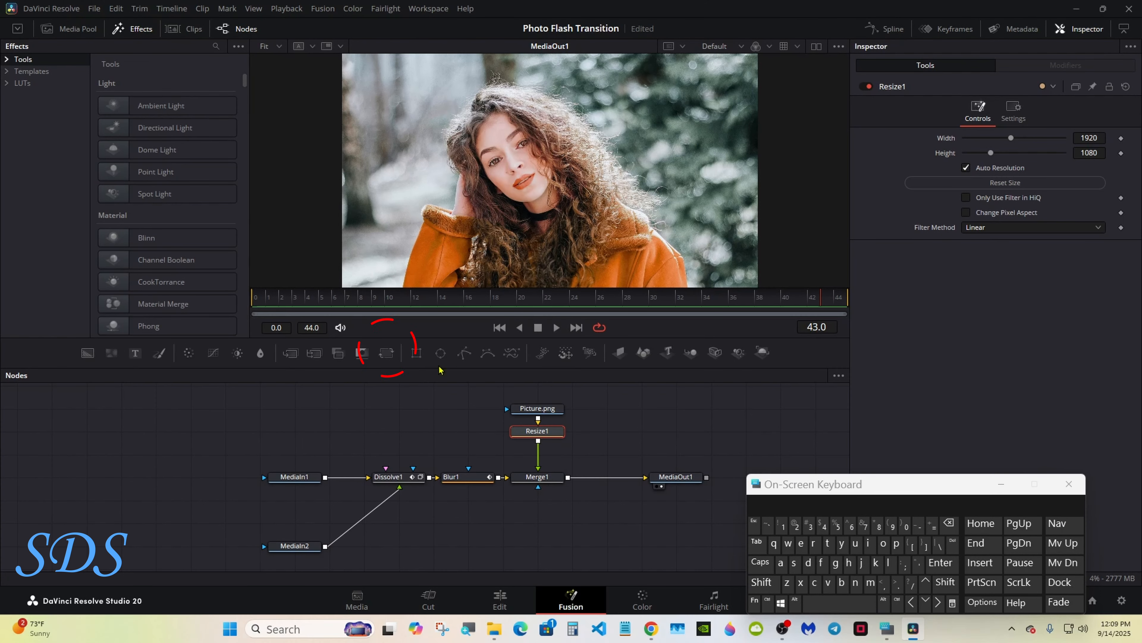
Insert a Transform node after Resize1 and connect an Ellipse mask to Merge1's mask input.
{"action": "left_click", "coordinate": [386, 353]}
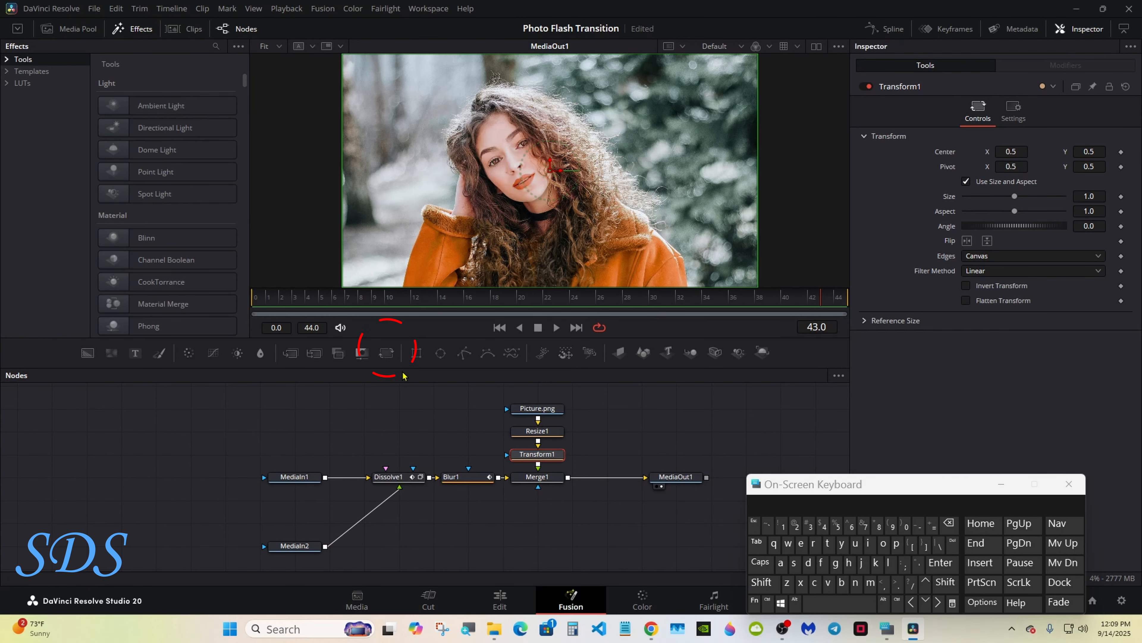
{"action": "left_click_drag", "start_coordinate": [443, 360], "coordinate": [539, 485]}
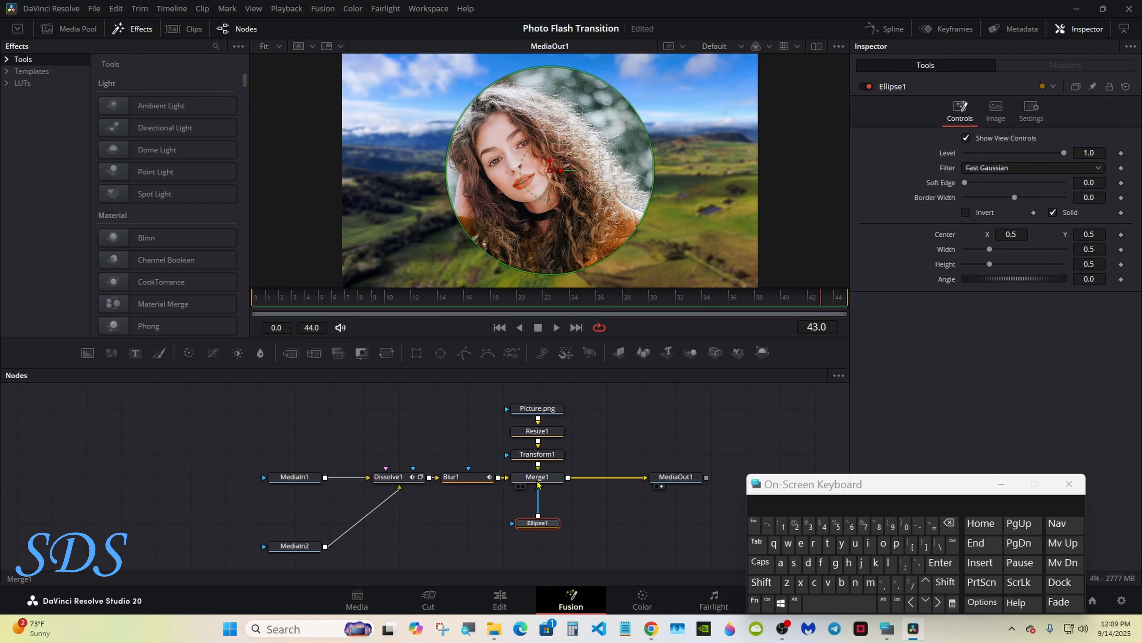
{"action": "left_click_drag", "start_coordinate": [809, 488], "coordinate": [583, 469]}
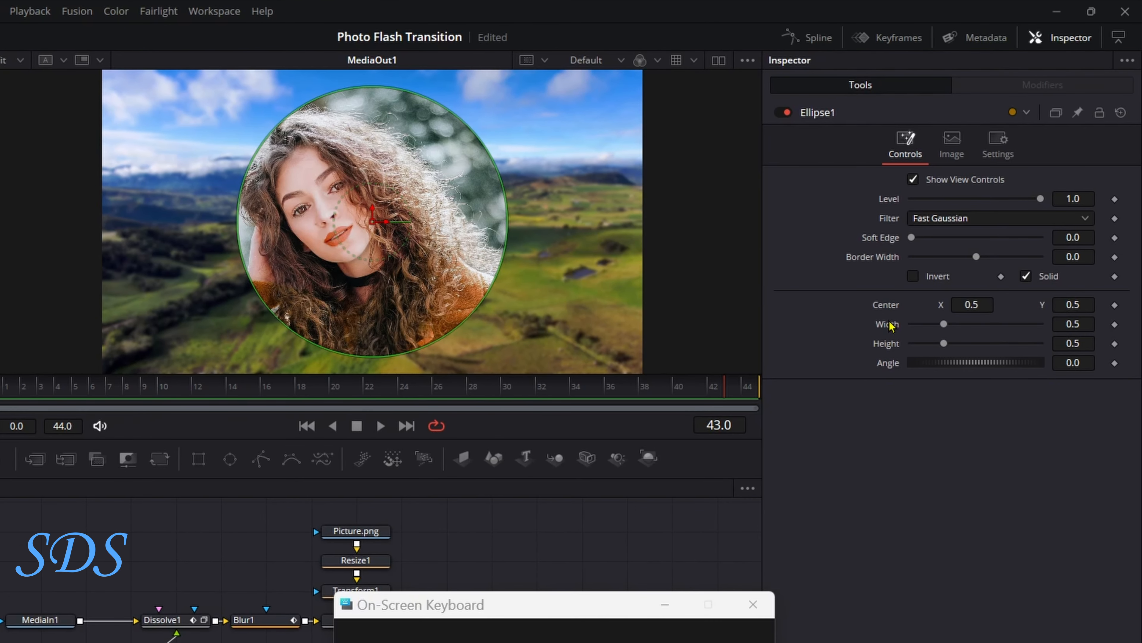
Link Ellipse1's Width to its Height with an expression and save the project.
{"action": "right_click", "coordinate": [890, 325]}
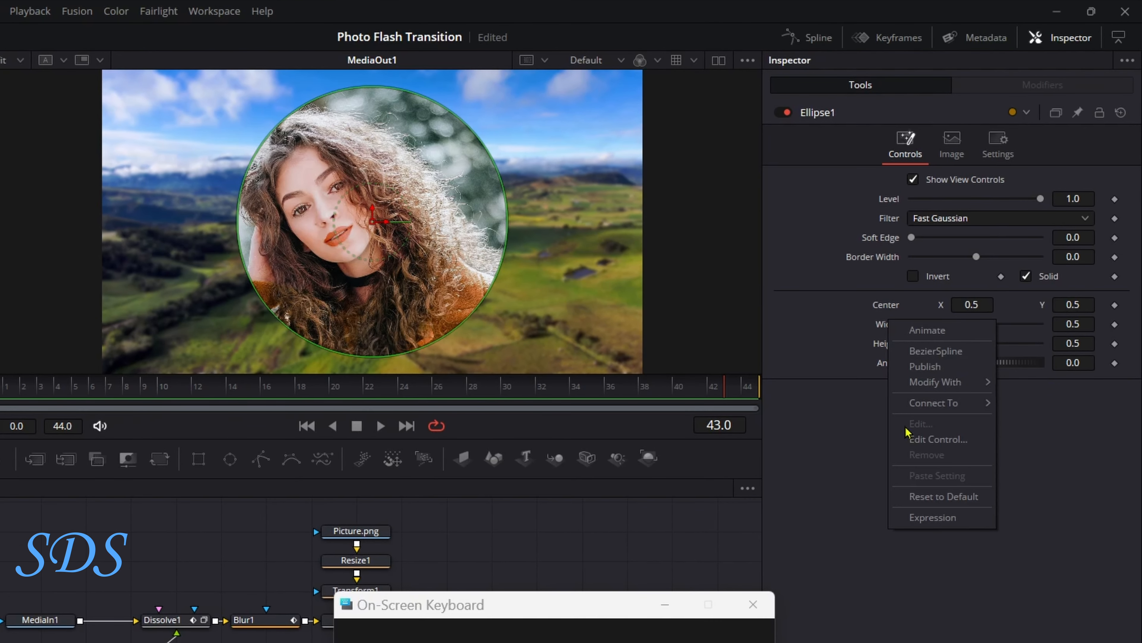
{"action": "left_click", "coordinate": [931, 518]}
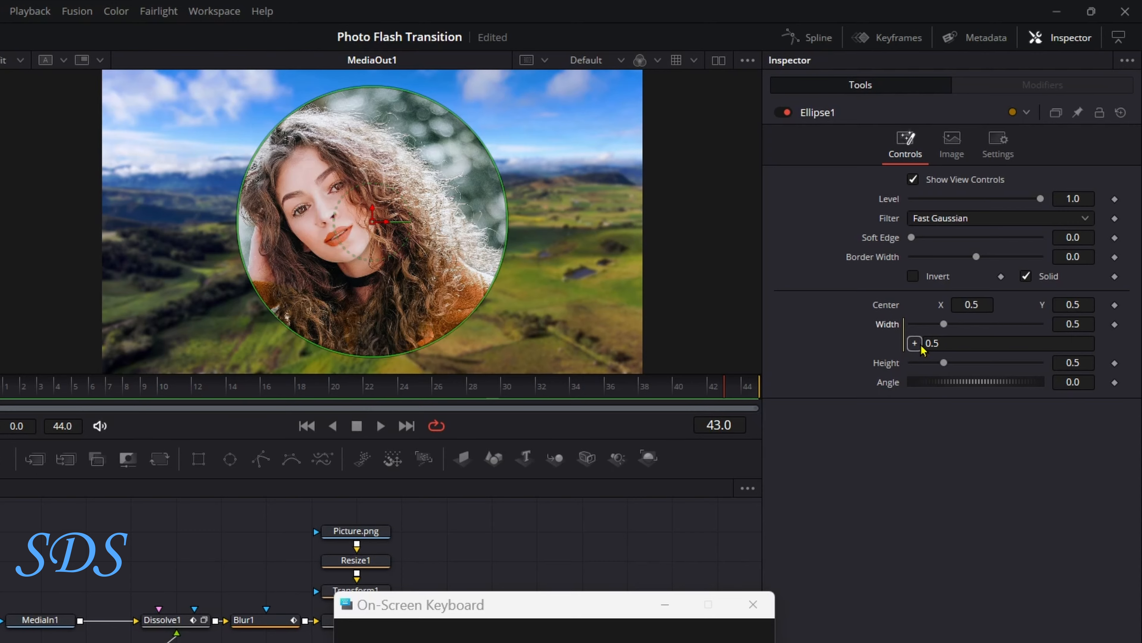
{"action": "left_click_drag", "start_coordinate": [918, 345], "coordinate": [932, 371]}
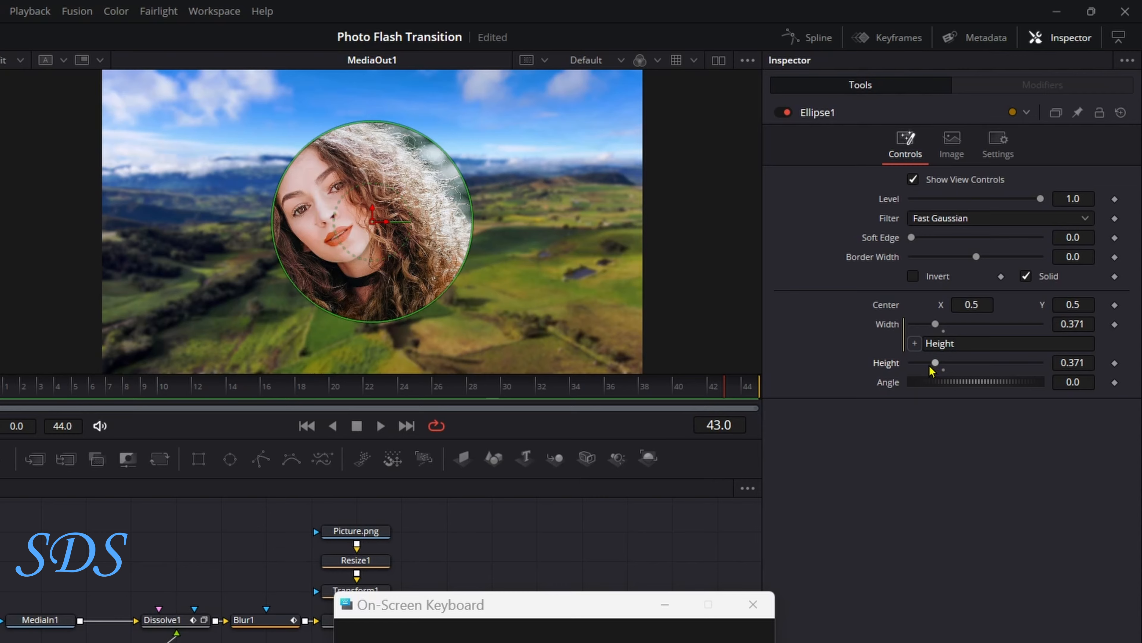
{"action": "key", "text": "ctrl+s"}
Apply the Anim Curves modifier to the Height of Ellipse1.
{"action": "right_click", "coordinate": [891, 370]}
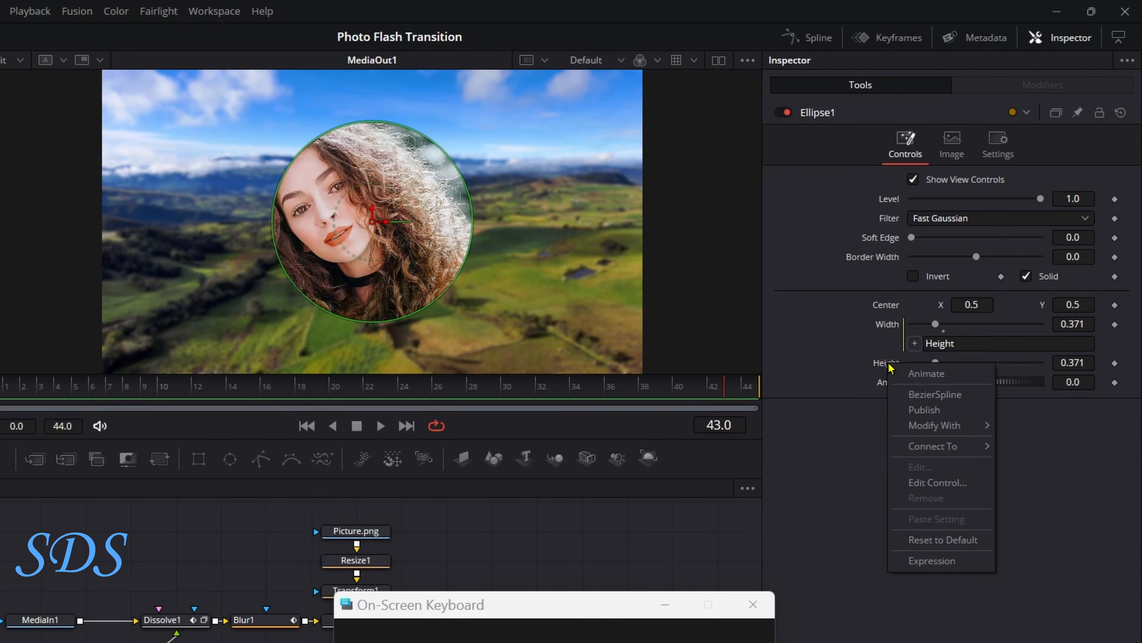
{"action": "mouse_move", "coordinate": [933, 432]}
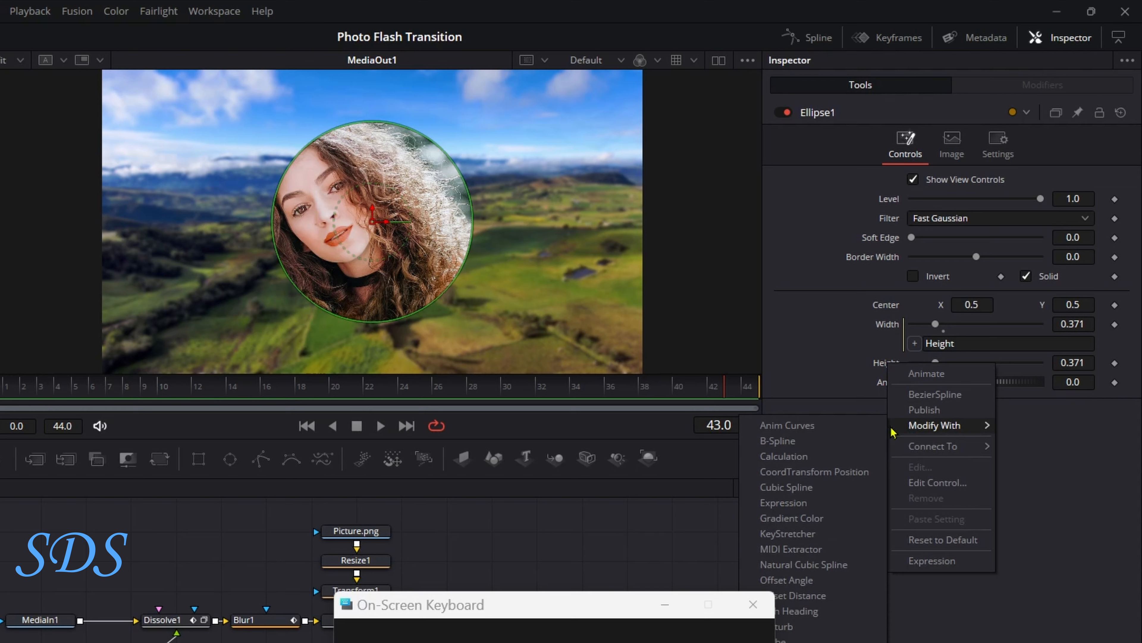
{"action": "left_click", "coordinate": [857, 431]}
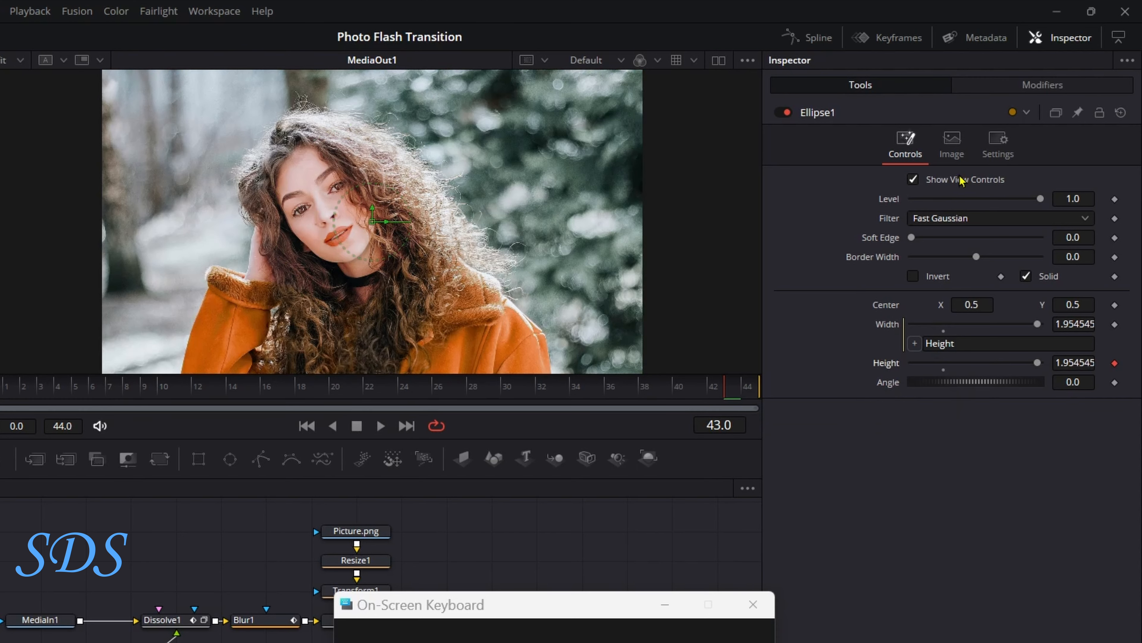
Set the Scale of the Anim Curves modifier on Ellipse1's Height to 0.45.
{"action": "left_click", "coordinate": [1037, 95]}
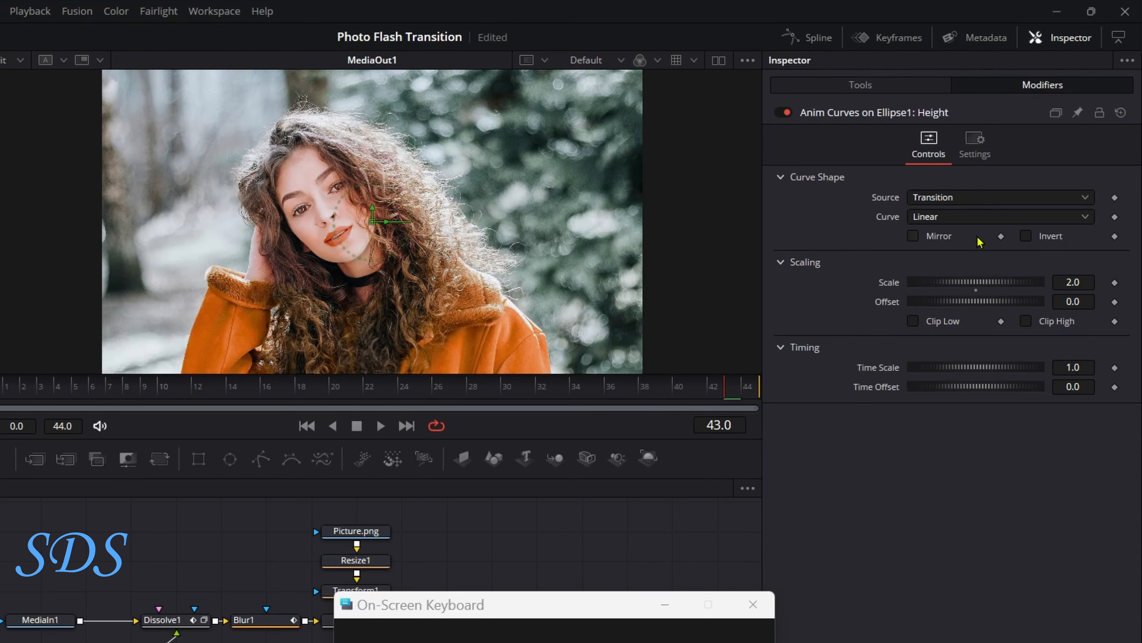
{"action": "left_click_drag", "start_coordinate": [981, 288], "coordinate": [930, 284]}
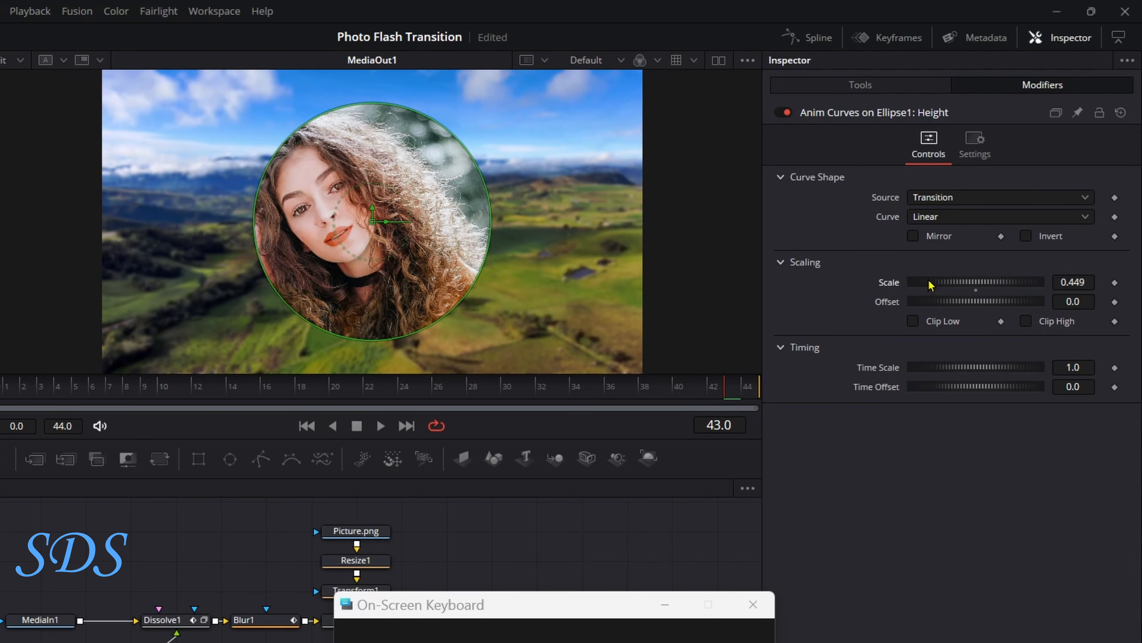
{"action": "left_click", "coordinate": [1090, 281]}
{"action": "key", "text": "BackSpace"}
{"action": "key", "text": "BackSpace"}
{"action": "type", "text": "5"}
{"action": "key", "text": "Tab"}
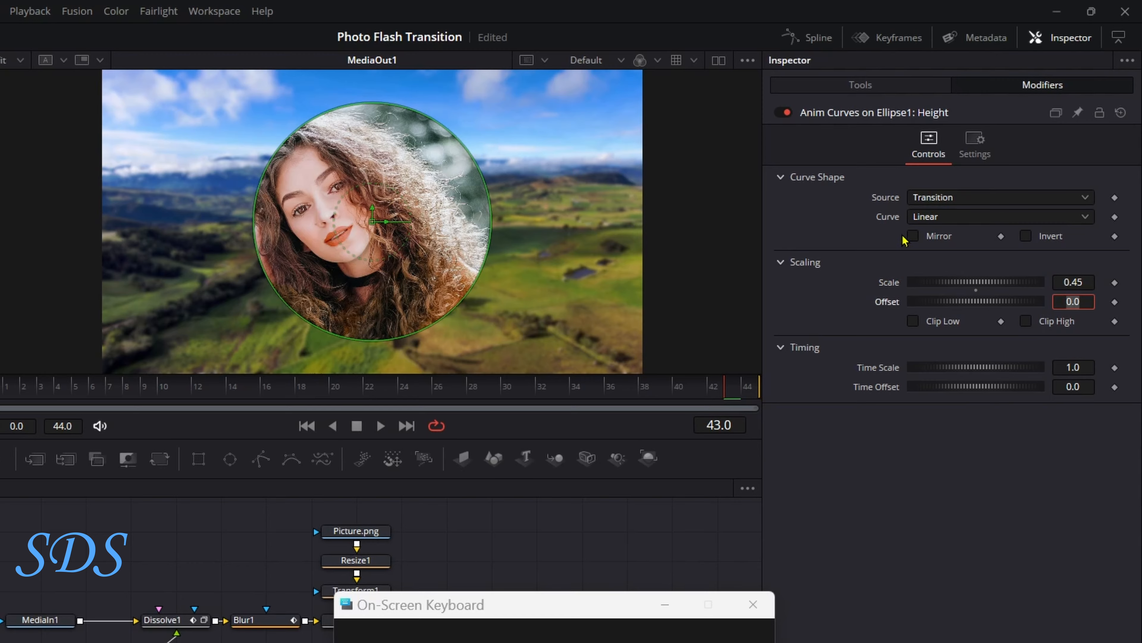
Enable Mirror on Ellipse1's Height animation curve, scrubbing through the transition before and after to check the circle's size.
{"action": "left_click", "coordinate": [201, 393]}
{"action": "left_click_drag", "start_coordinate": [201, 393], "coordinate": [758, 387]}
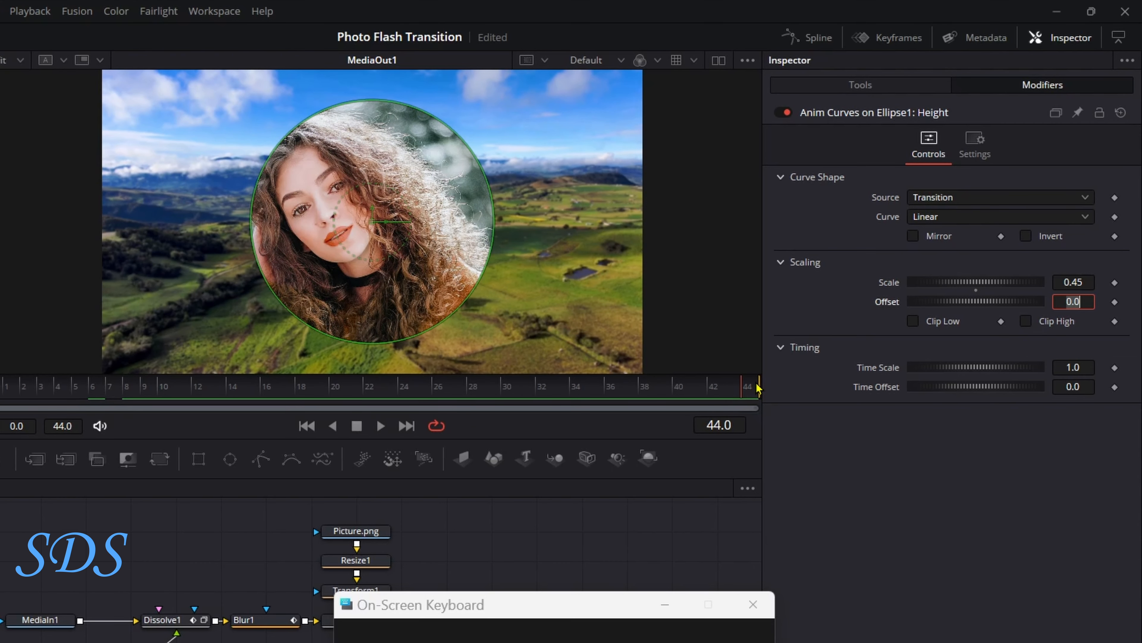
{"action": "left_click", "coordinate": [913, 235]}
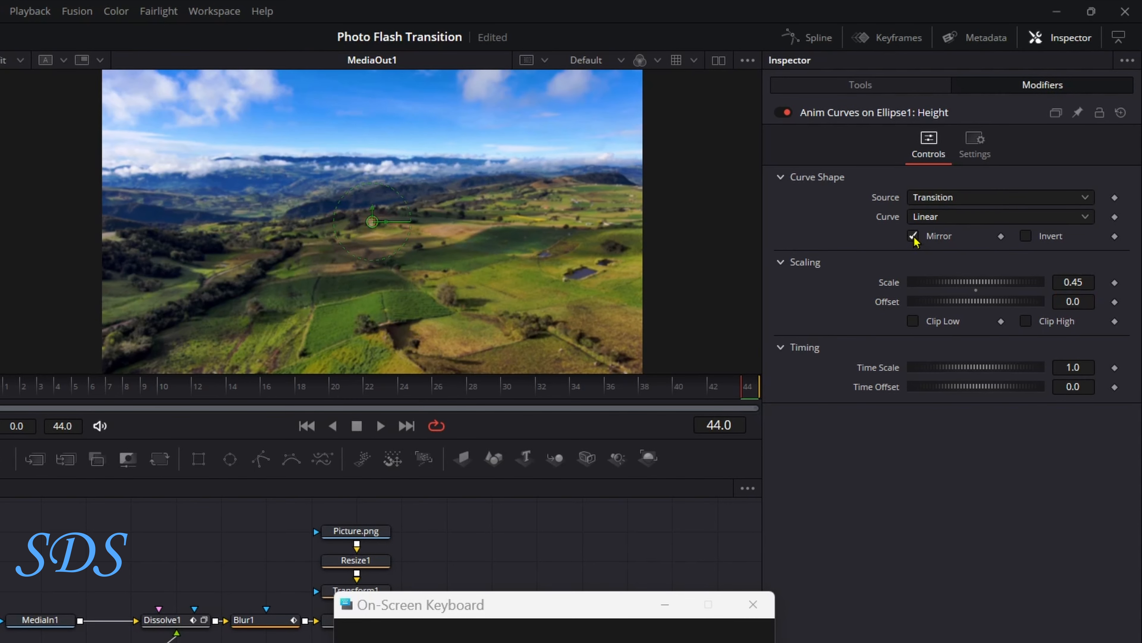
{"action": "left_click_drag", "start_coordinate": [581, 391], "coordinate": [441, 397]}
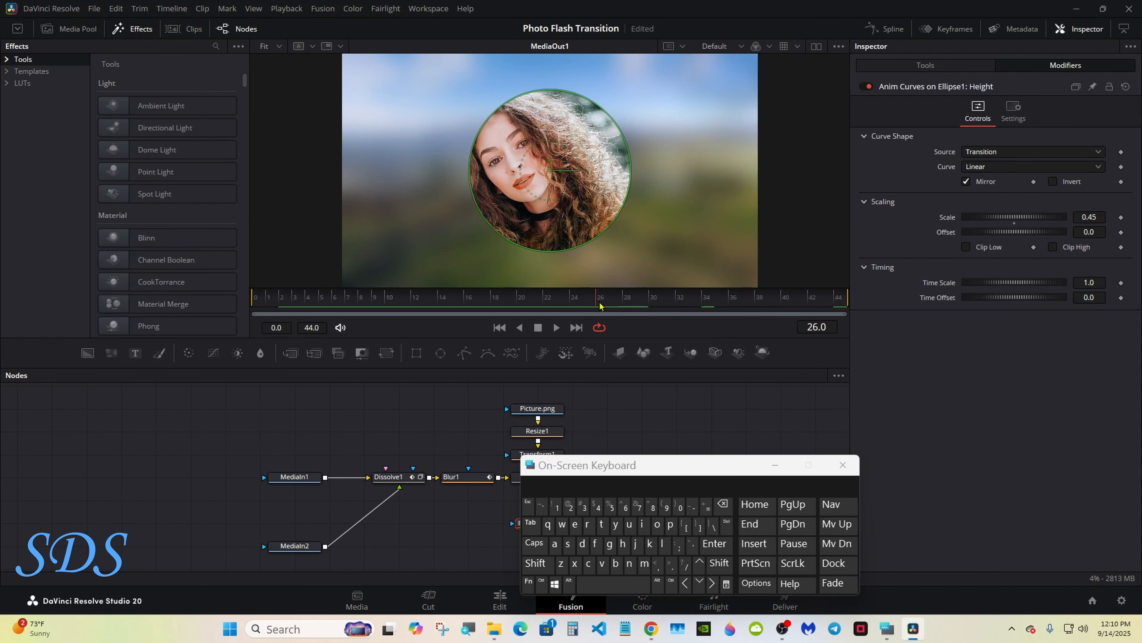
Show Ellipse1's Height curve in the Spline editor, fit it to the view, and play back the transition.
{"action": "left_click_drag", "start_coordinate": [662, 467], "coordinate": [452, 472]}
{"action": "left_click", "coordinate": [884, 28]}
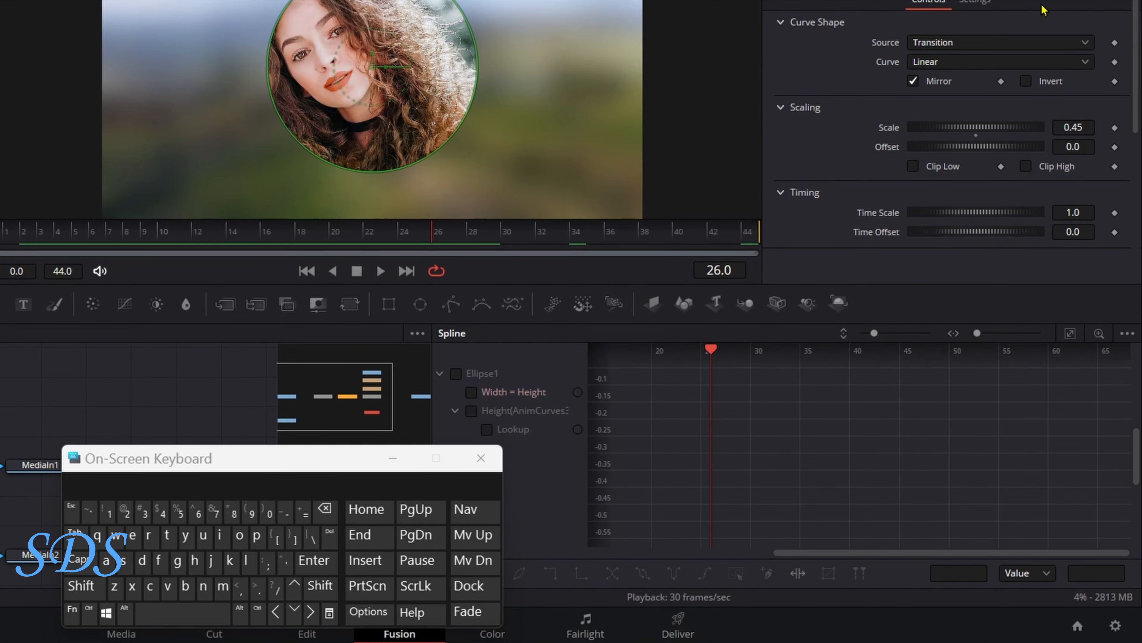
{"action": "left_click", "coordinate": [471, 410]}
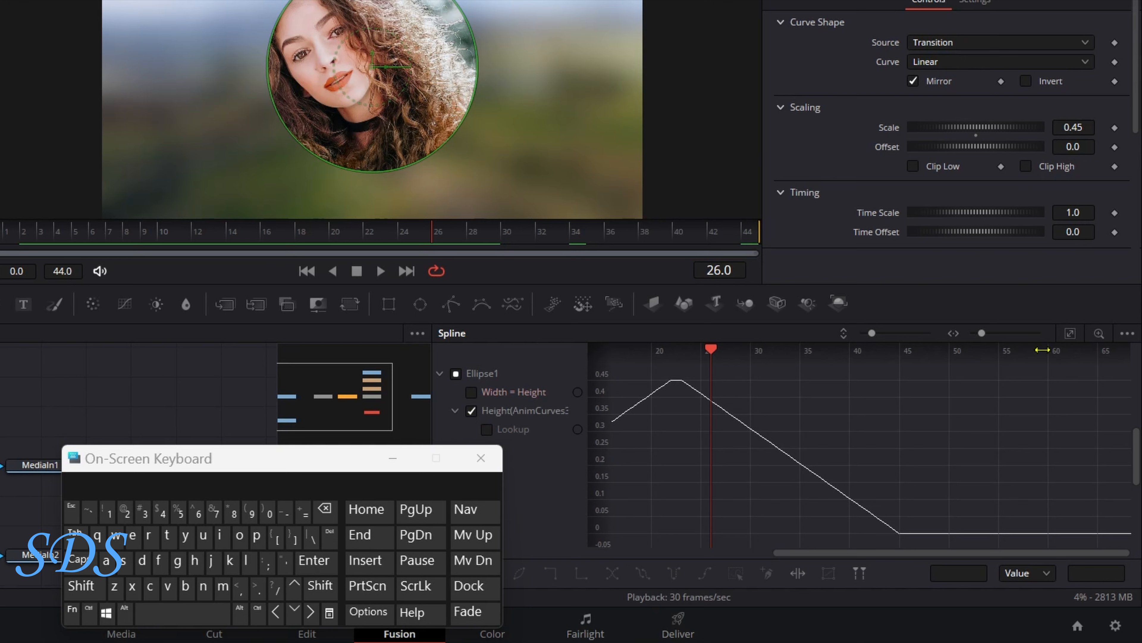
{"action": "left_click", "coordinate": [1071, 335]}
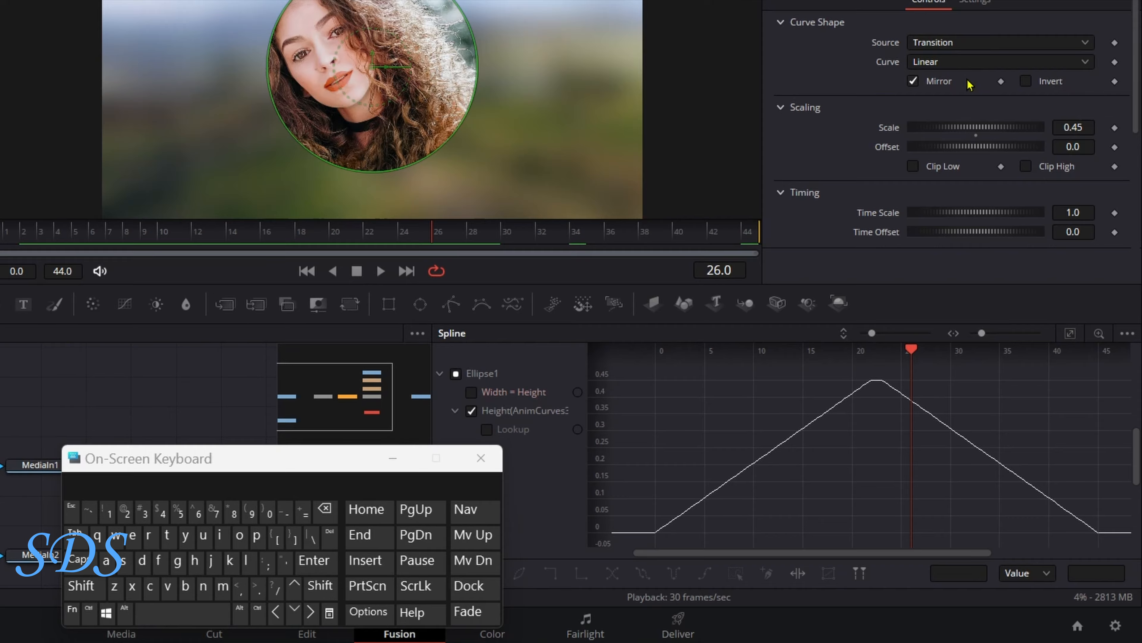
{"action": "left_click", "coordinate": [382, 271]}
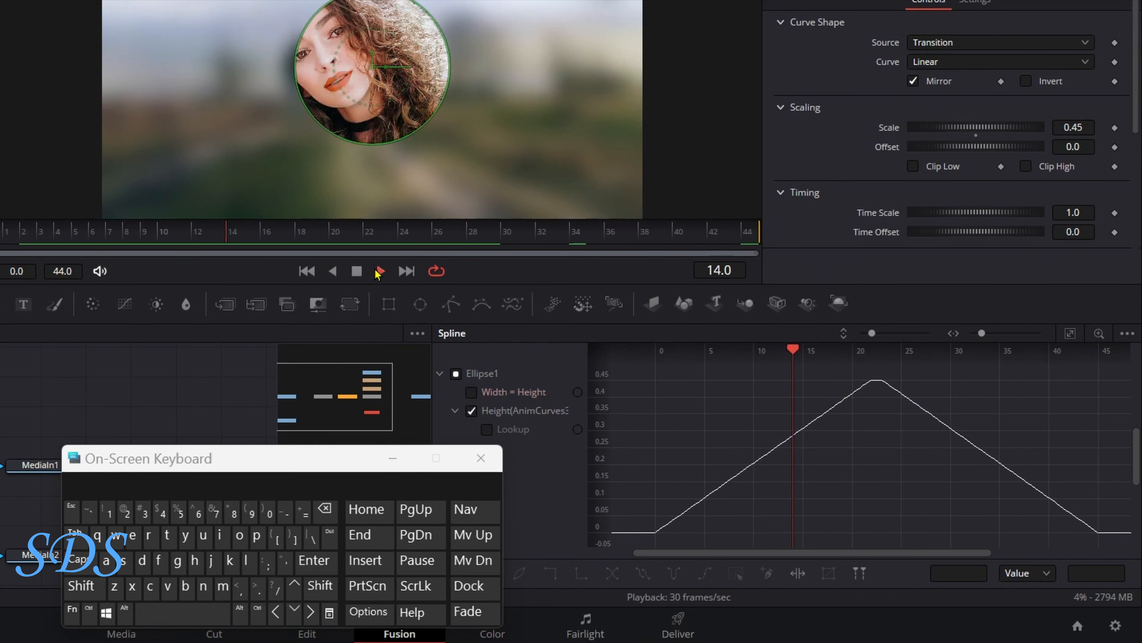
{"action": "left_click", "coordinate": [359, 270]}
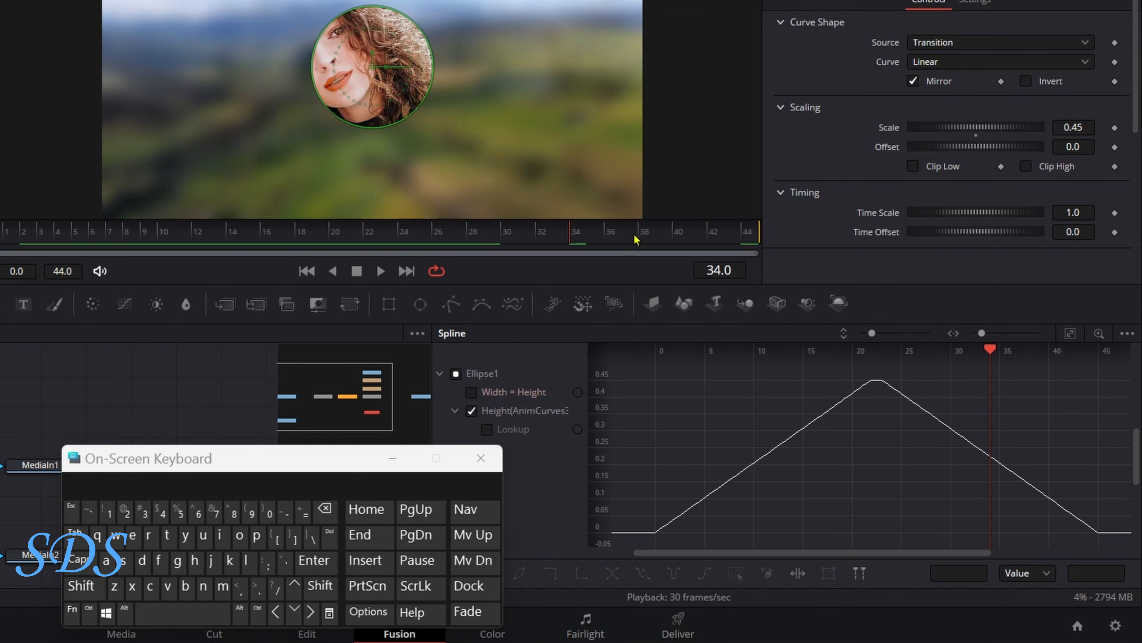
Change the curve type of Ellipse1's Height animation to Easing with Sine as the In easing.
{"action": "left_click", "coordinate": [938, 67]}
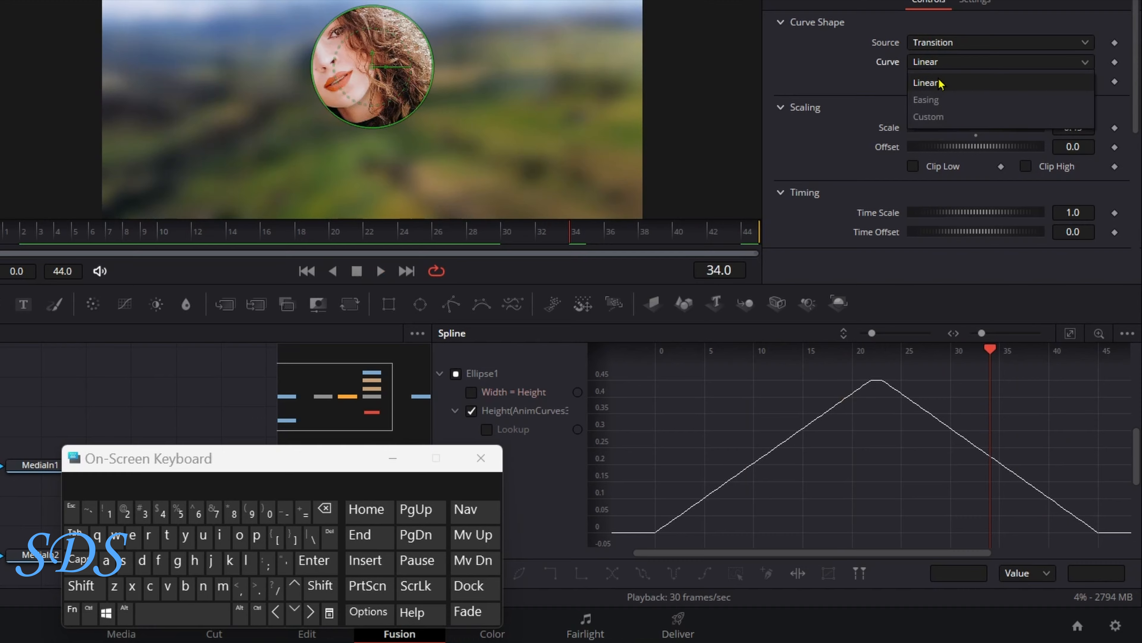
{"action": "left_click", "coordinate": [942, 101]}
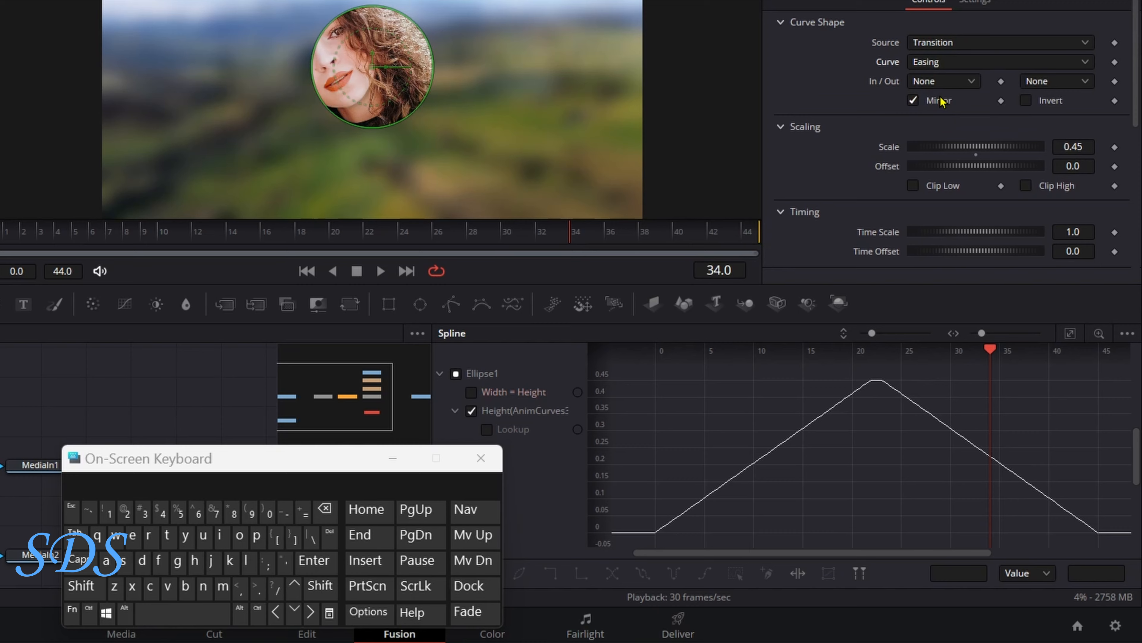
{"action": "left_click", "coordinate": [960, 85]}
{"action": "left_click", "coordinate": [955, 119]}
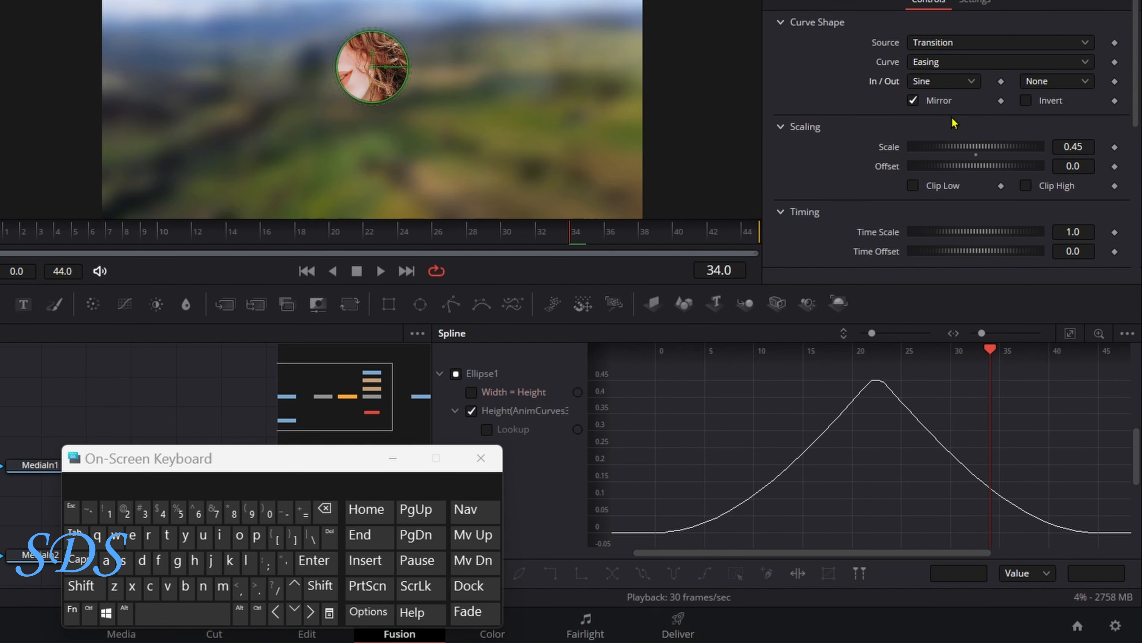
Set the Out easing of Ellipse1's Height animation curve to Sine and play back the transition.
{"action": "left_click", "coordinate": [1055, 83]}
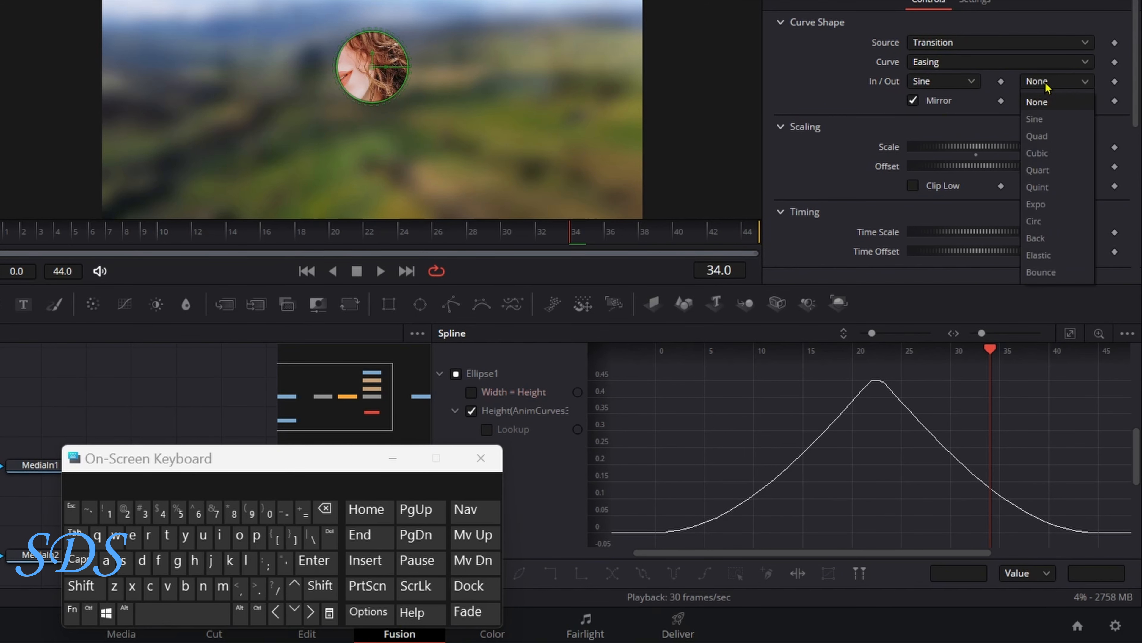
{"action": "left_click", "coordinate": [1045, 116]}
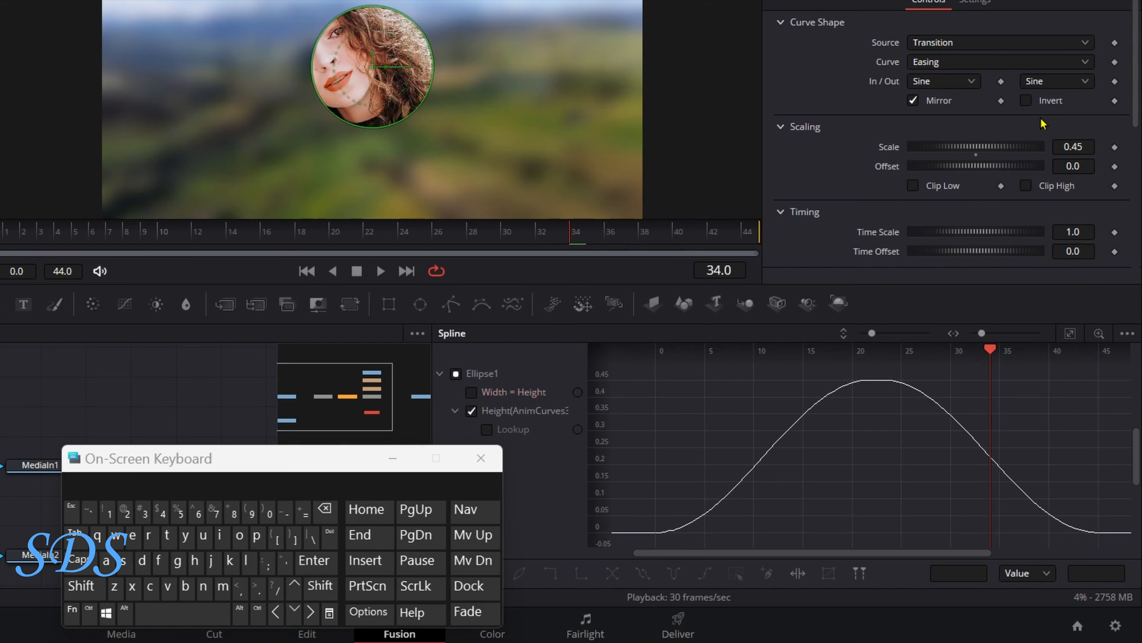
{"action": "left_click", "coordinate": [380, 273]}
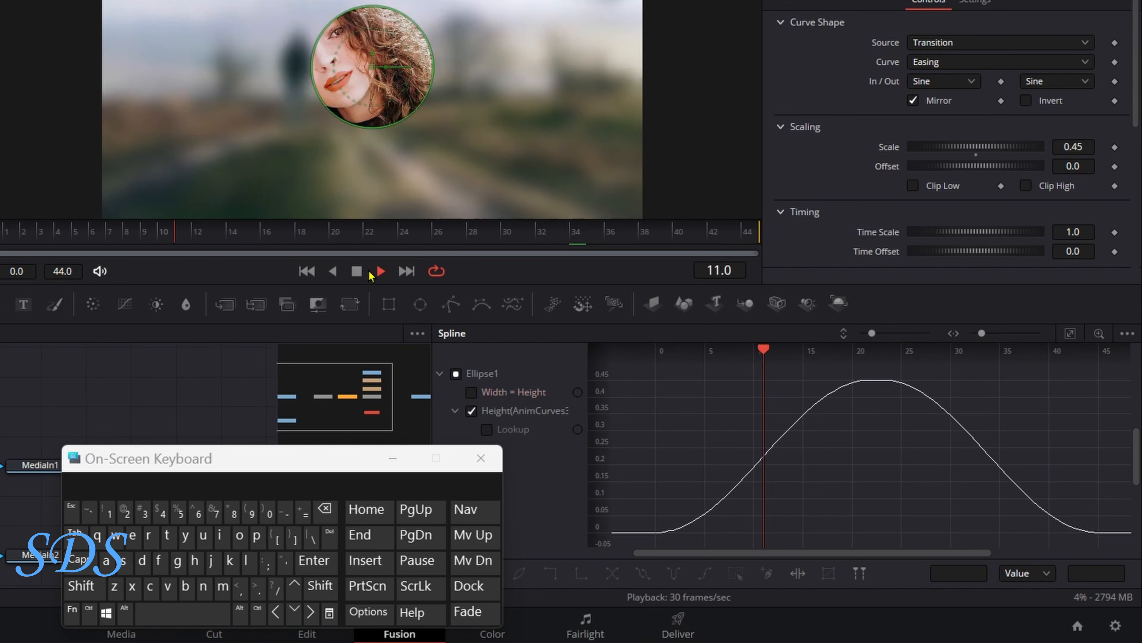
{"action": "left_click", "coordinate": [380, 272]}
Try Elastic for both the In and Out easing of Ellipse1's Height animation and play back the transition.
{"action": "left_click", "coordinate": [924, 85]}
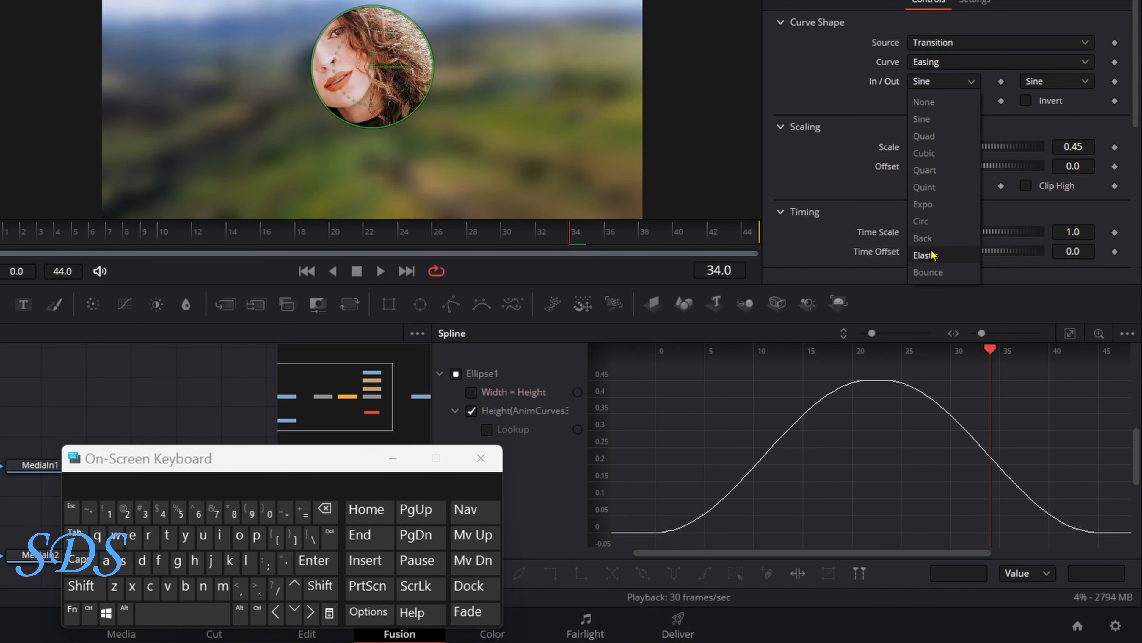
{"action": "left_click", "coordinate": [927, 255]}
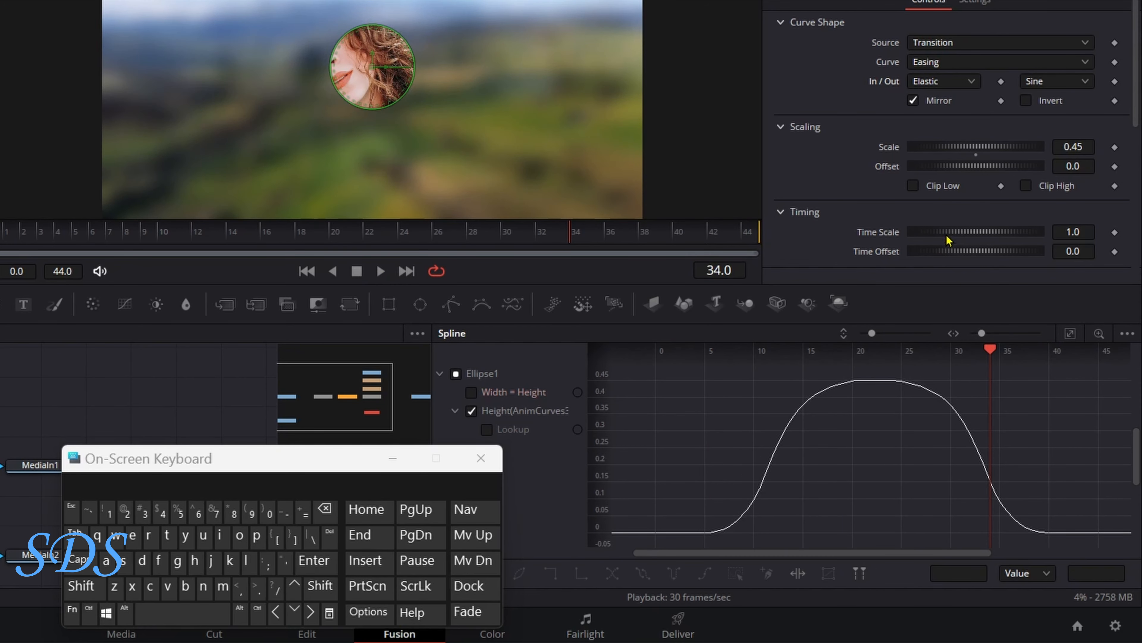
{"action": "left_click", "coordinate": [1044, 82]}
{"action": "left_click", "coordinate": [1042, 255]}
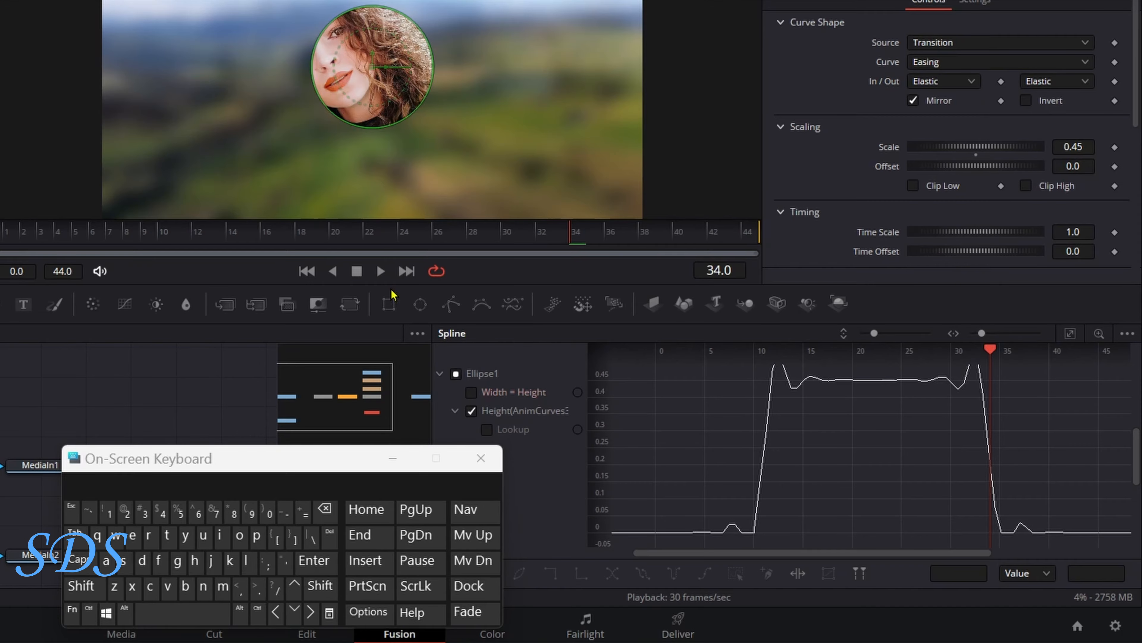
{"action": "left_click", "coordinate": [381, 272]}
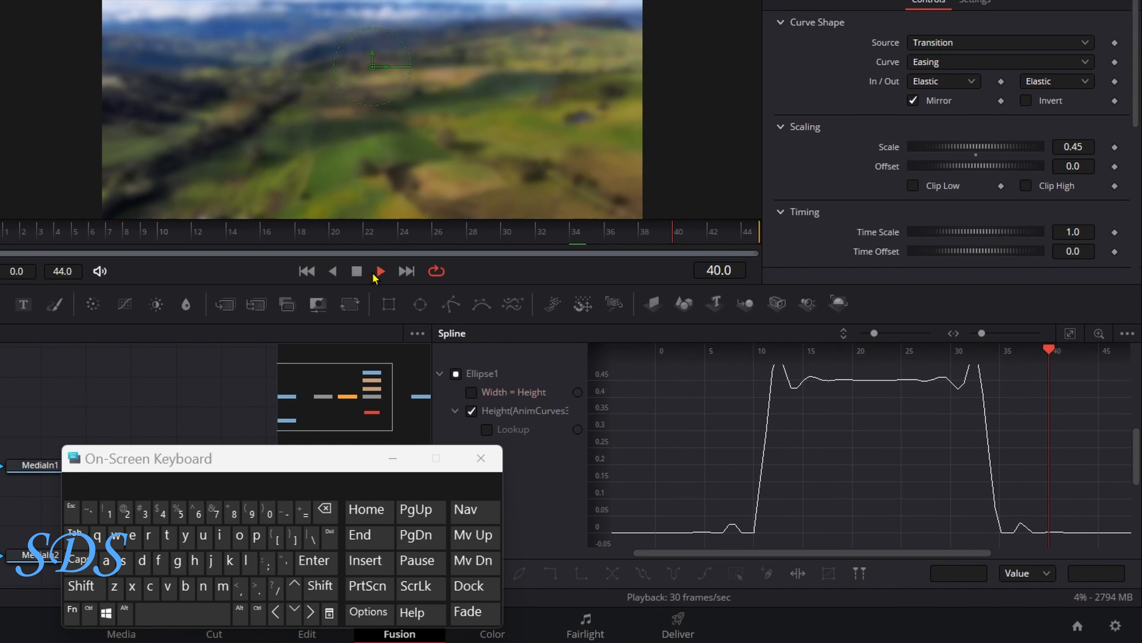
{"action": "left_click", "coordinate": [359, 271]}
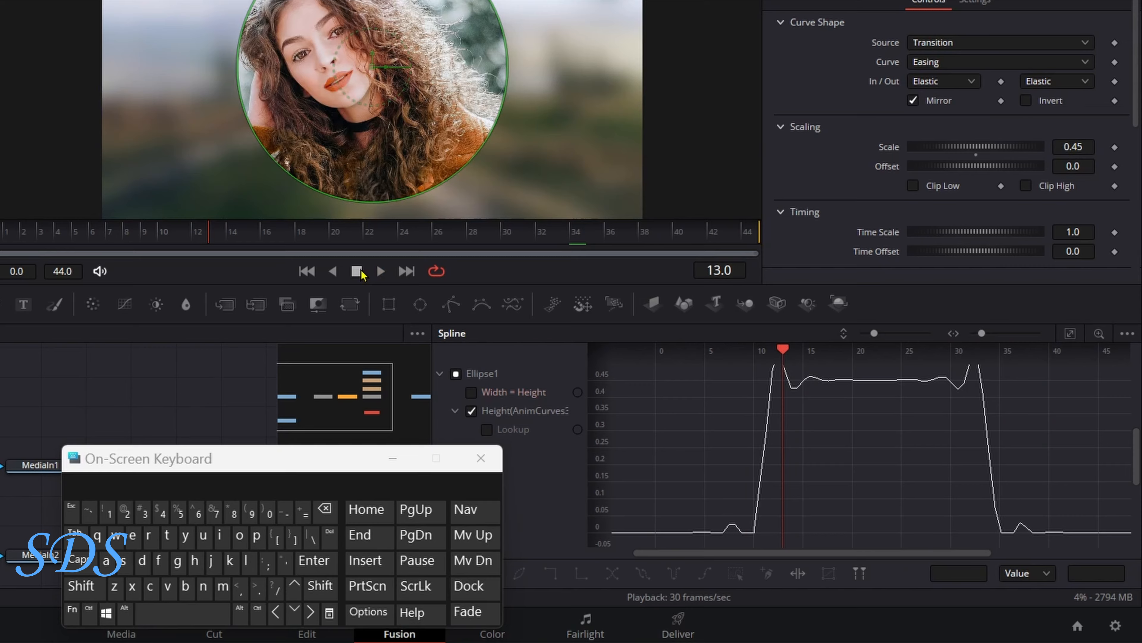
Set both the In and Out easing of Ellipse1's Height animation to Expo and play back the transition.
{"action": "left_click", "coordinate": [924, 86]}
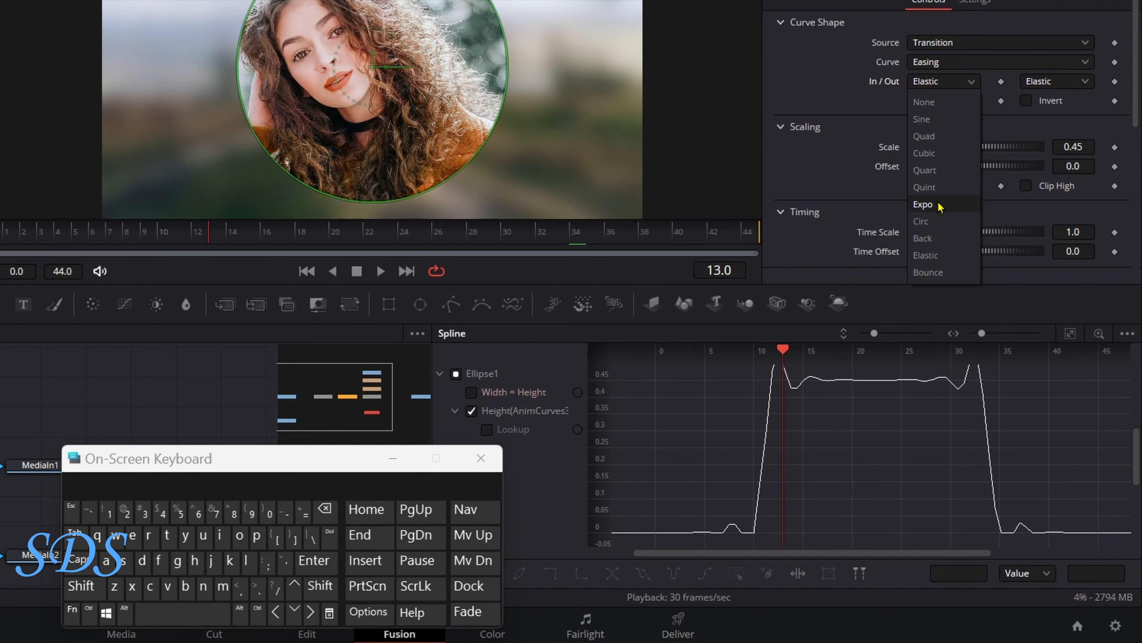
{"action": "left_click", "coordinate": [924, 204]}
{"action": "left_click", "coordinate": [1044, 86]}
{"action": "left_click", "coordinate": [1043, 208]}
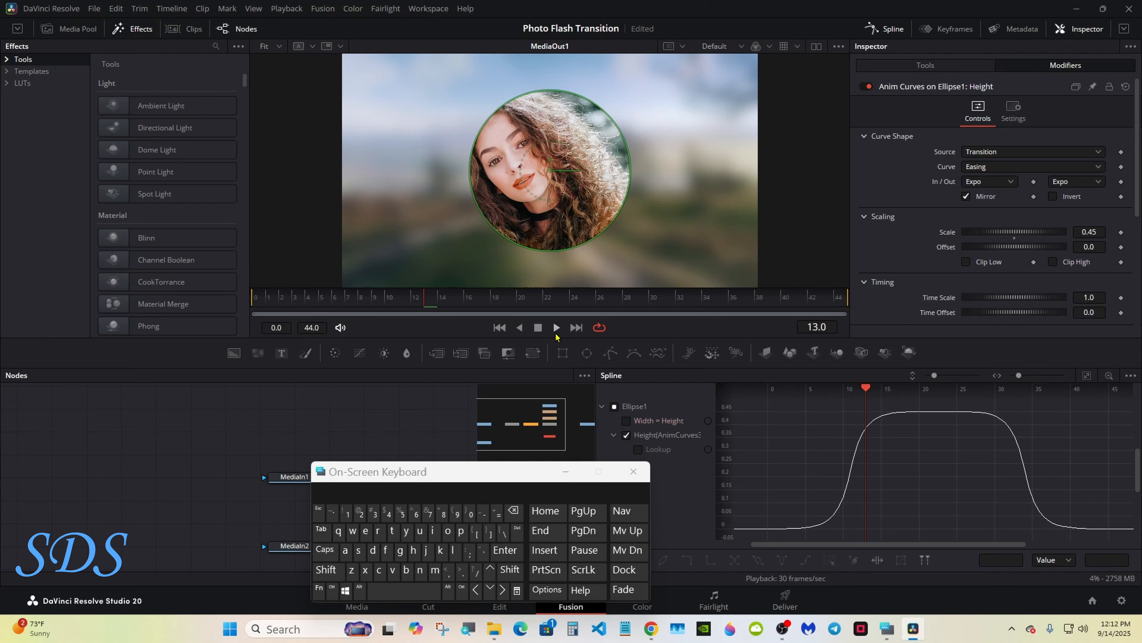
{"action": "left_click", "coordinate": [492, 363]}
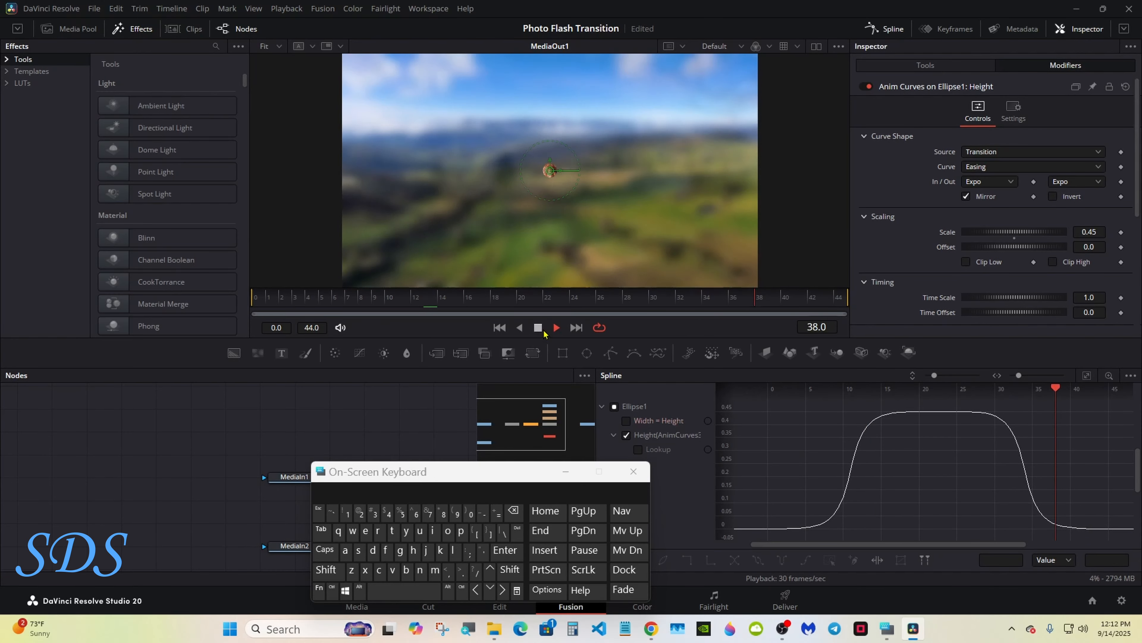
{"action": "left_click", "coordinate": [541, 331]}
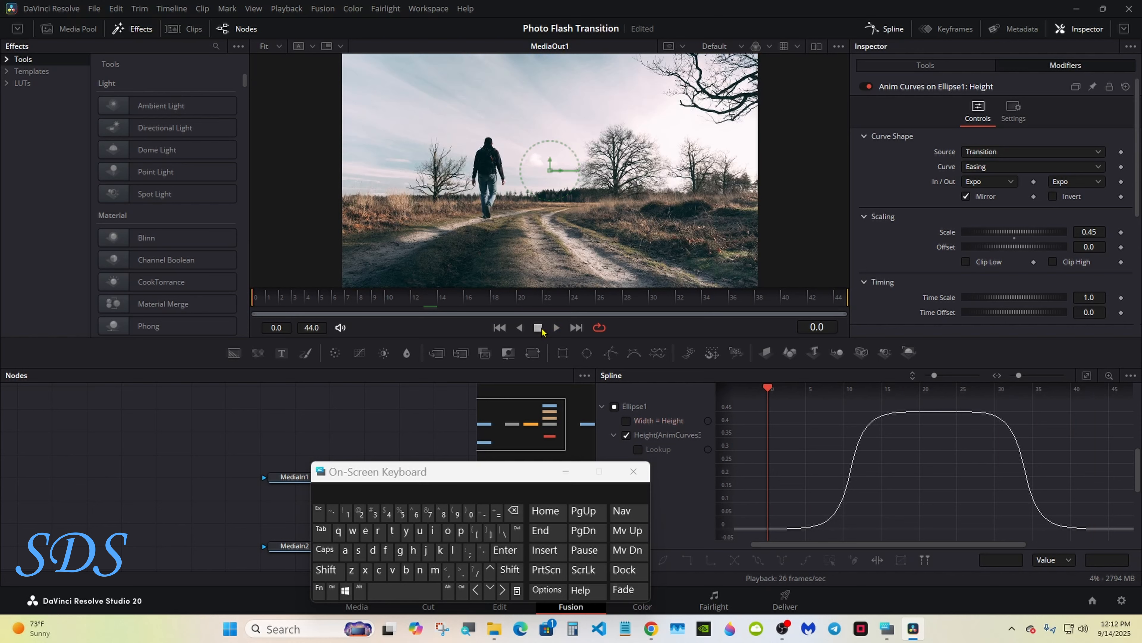
Deselect the Height curve, close the Spline editor, and move the playhead to frame 28 with the node graph uncovered.
{"action": "left_click", "coordinate": [625, 435]}
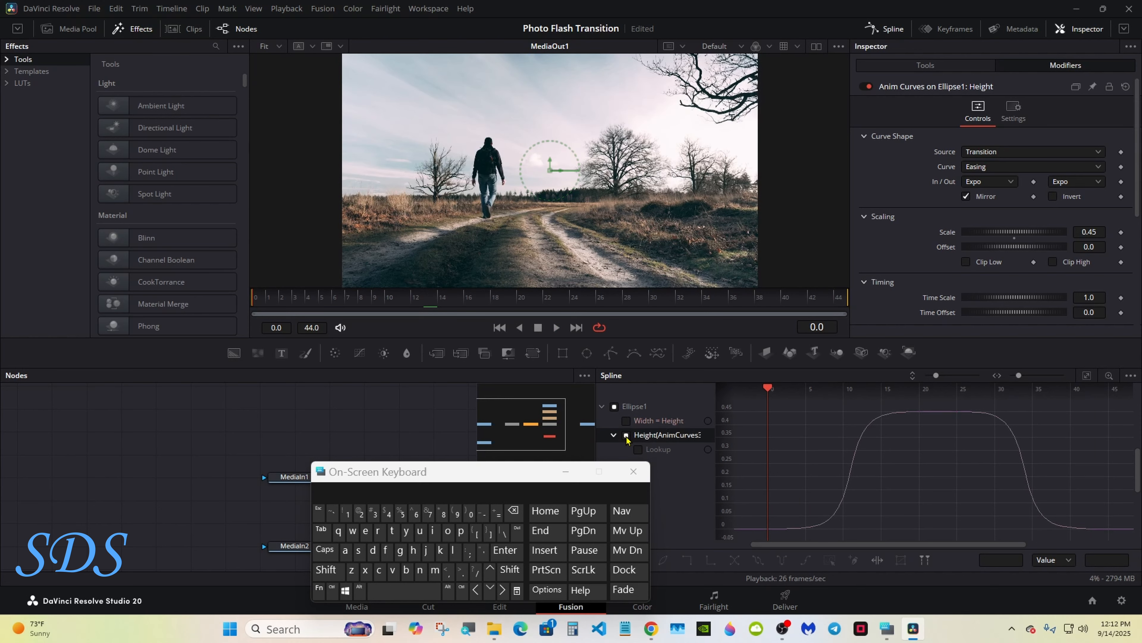
{"action": "left_click", "coordinate": [884, 28]}
{"action": "left_click_drag", "start_coordinate": [463, 479], "coordinate": [870, 435]}
{"action": "left_click_drag", "start_coordinate": [377, 294], "coordinate": [625, 311]}
{"action": "left_click_drag", "start_coordinate": [781, 436], "coordinate": [806, 417]}
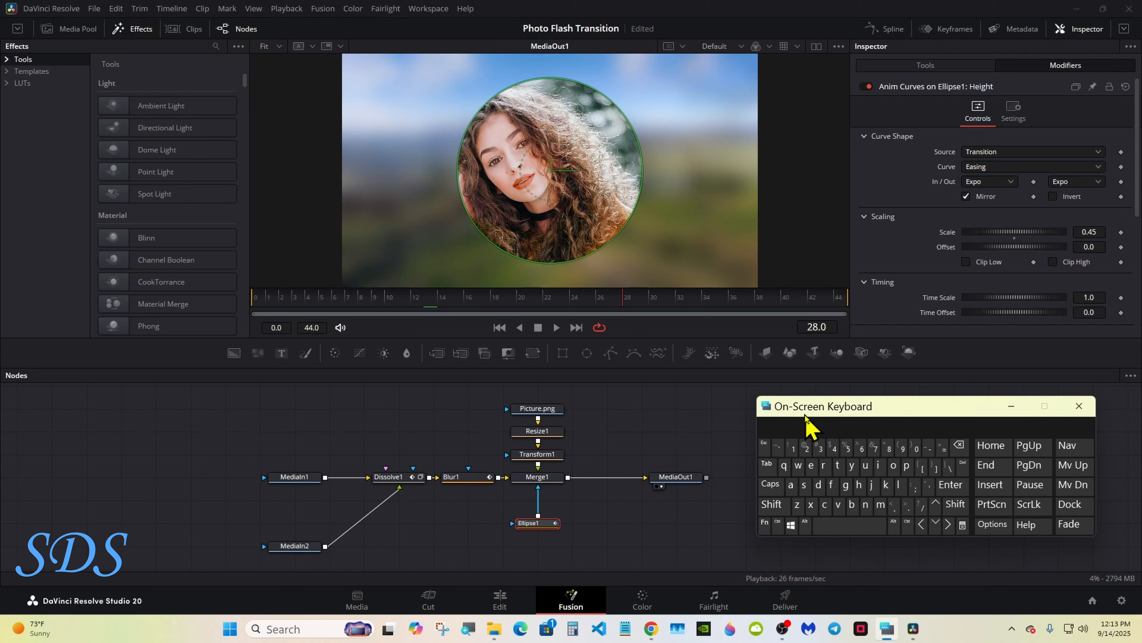
Rename the Transform1 node to Picture Adjustments.
{"action": "left_click", "coordinate": [518, 456]}
{"action": "right_click", "coordinate": [519, 457]}
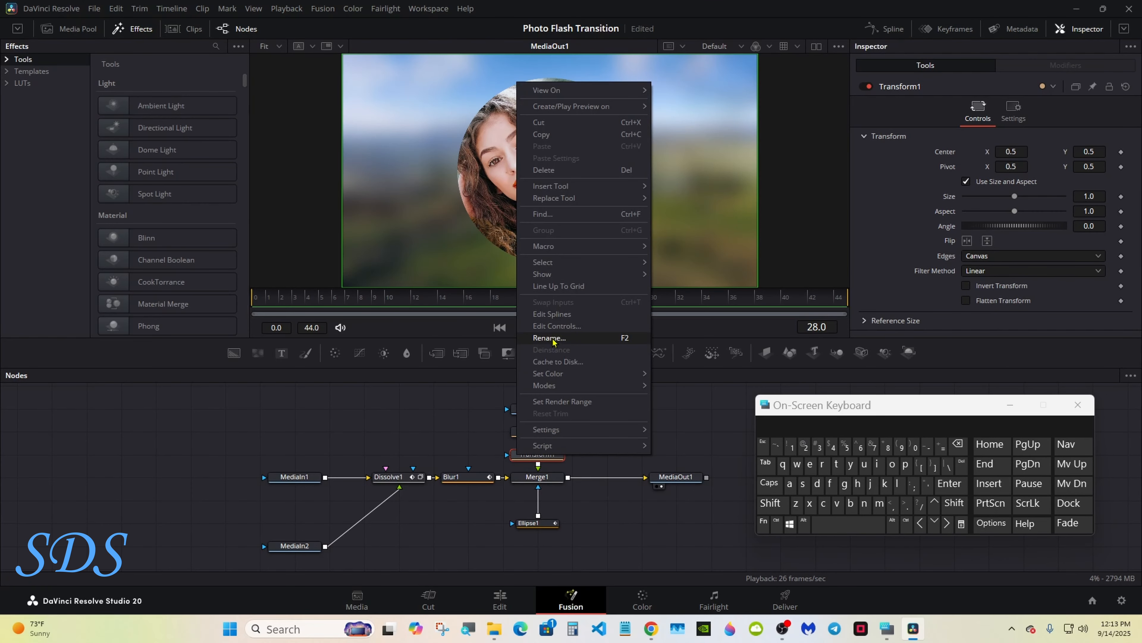
{"action": "left_click", "coordinate": [554, 341]}
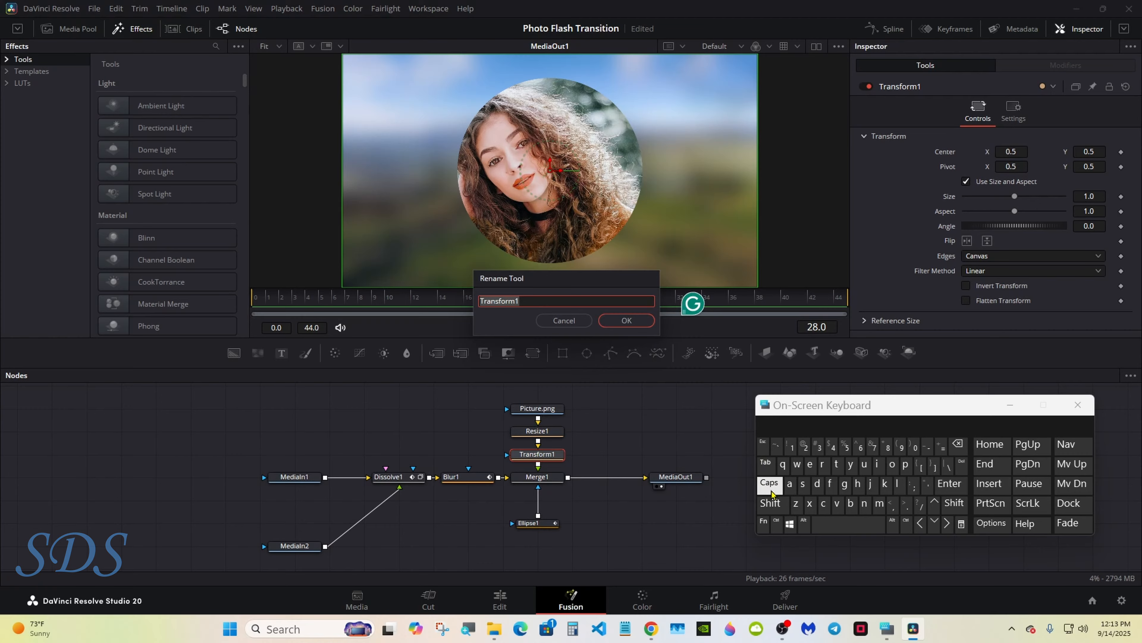
{"action": "left_click", "coordinate": [769, 503]}
{"action": "left_click", "coordinate": [905, 463]}
{"action": "left_click", "coordinate": [877, 463]}
{"action": "left_click", "coordinate": [816, 424]}
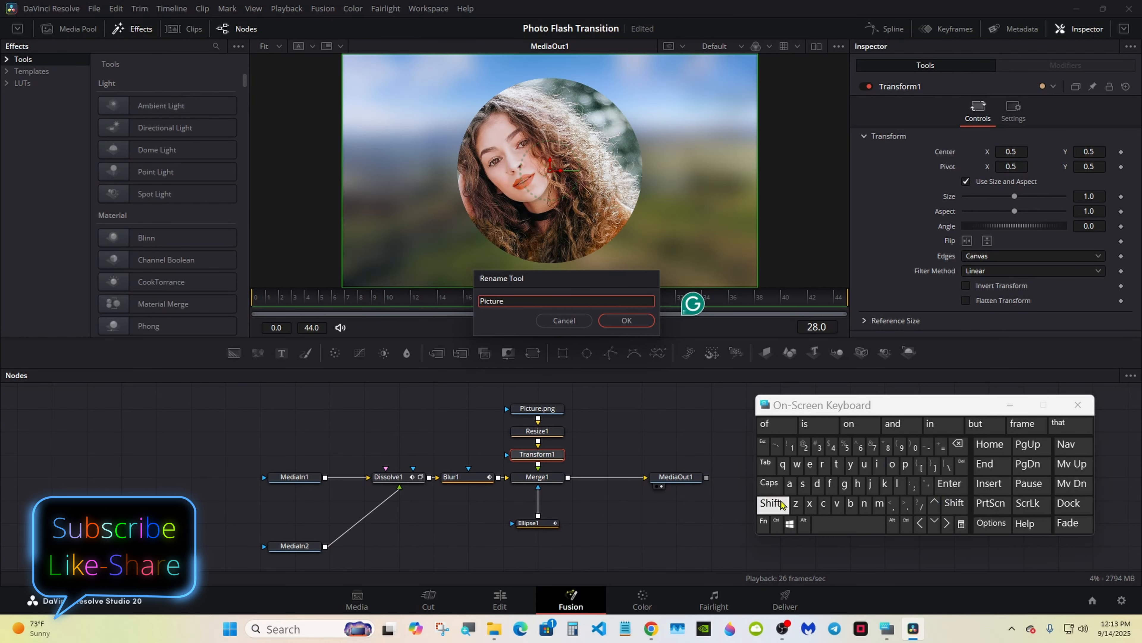
{"action": "left_click", "coordinate": [770, 503]}
{"action": "left_click", "coordinate": [789, 484]}
{"action": "left_click", "coordinate": [823, 484]}
{"action": "left_click", "coordinate": [871, 484]}
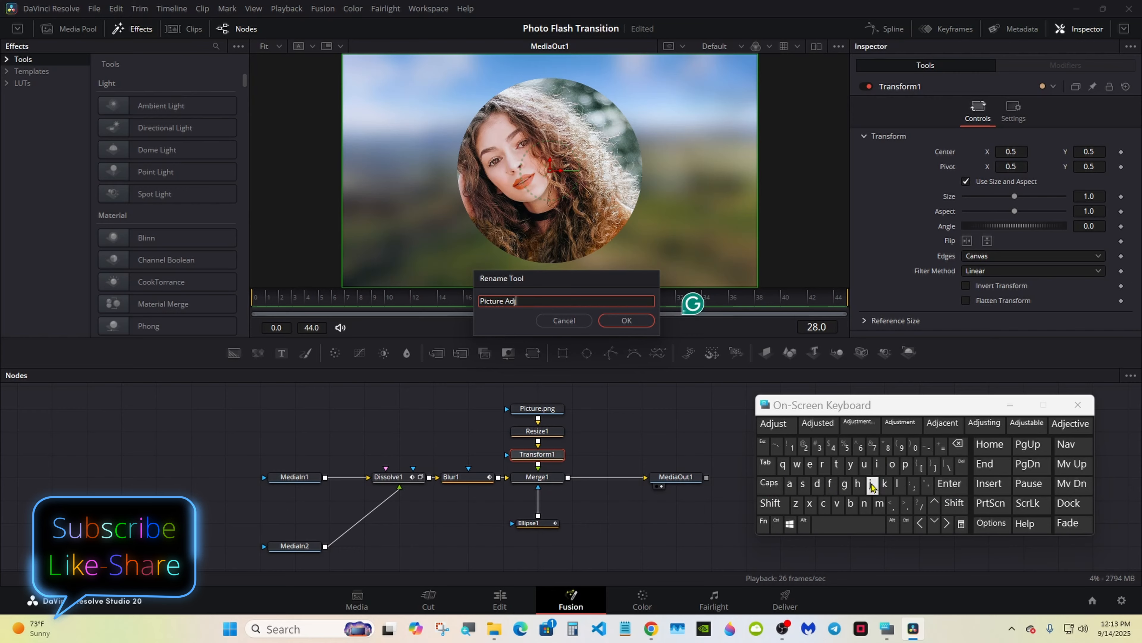
{"action": "left_click", "coordinate": [846, 426]}
{"action": "left_click", "coordinate": [634, 323]}
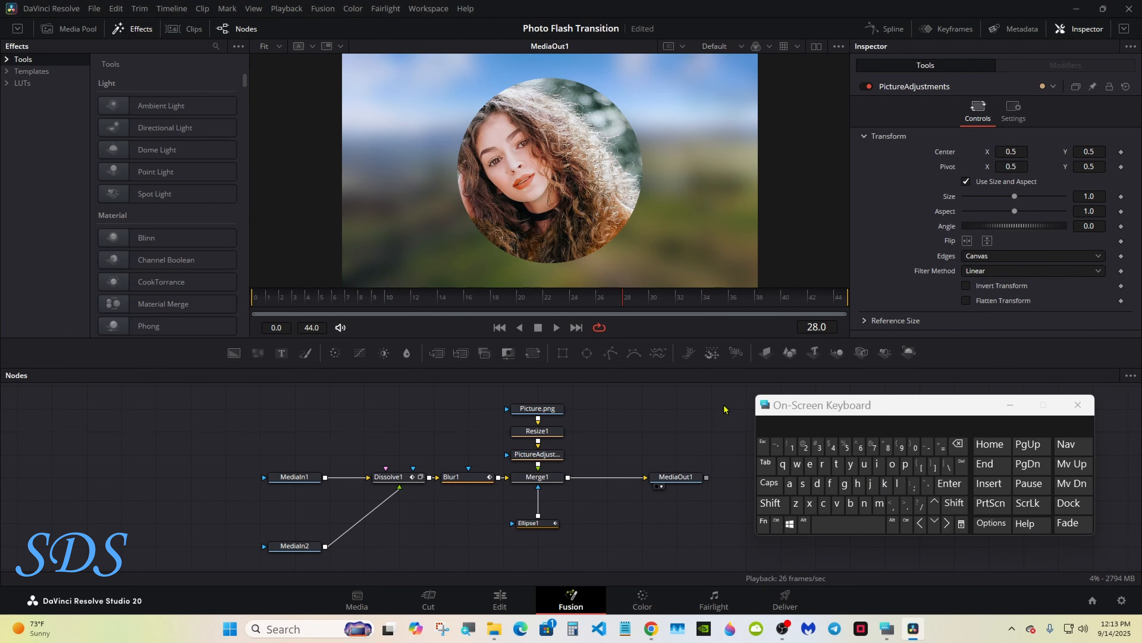
Add Picture.png, Blur1, Ellipse1 and Dissolve1, in that order, to the node selection alongside PictureAdjustments.
{"action": "left_click_drag", "start_coordinate": [796, 408], "coordinate": [778, 424]}
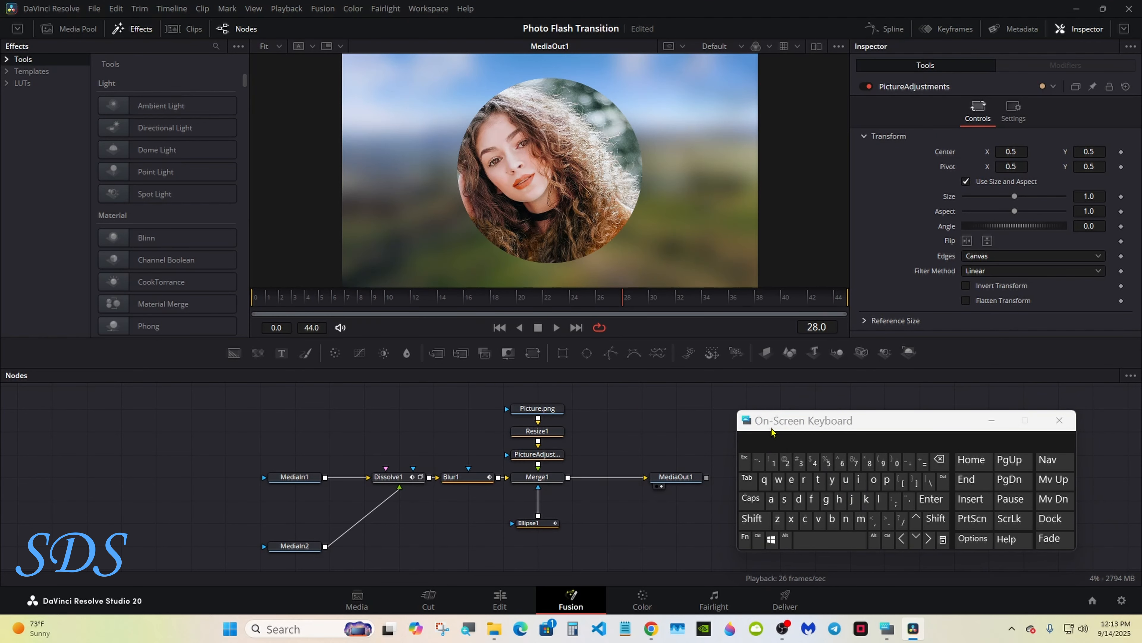
{"action": "left_click", "coordinate": [758, 539]}
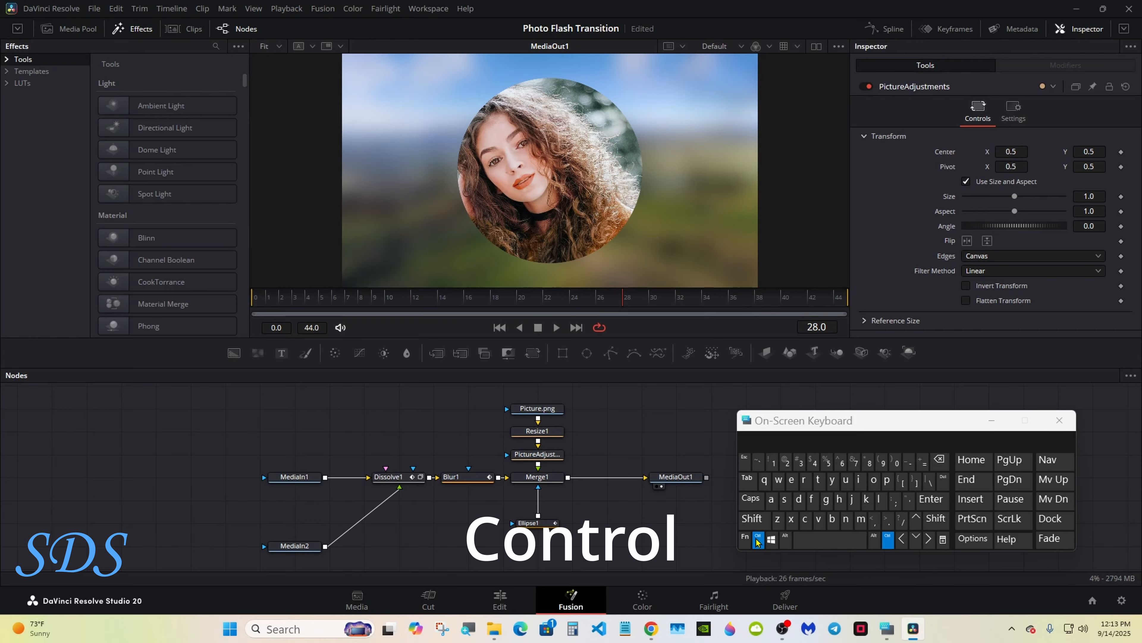
{"action": "left_click", "coordinate": [545, 413], "text": "ctrl"}
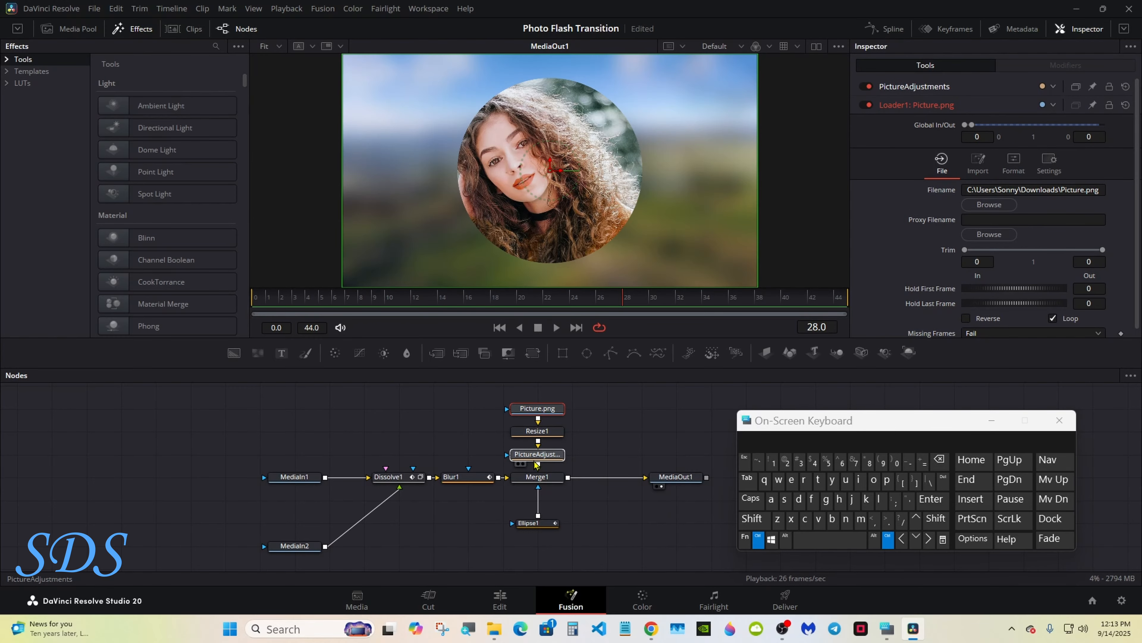
{"action": "left_click", "coordinate": [465, 477], "text": "ctrl"}
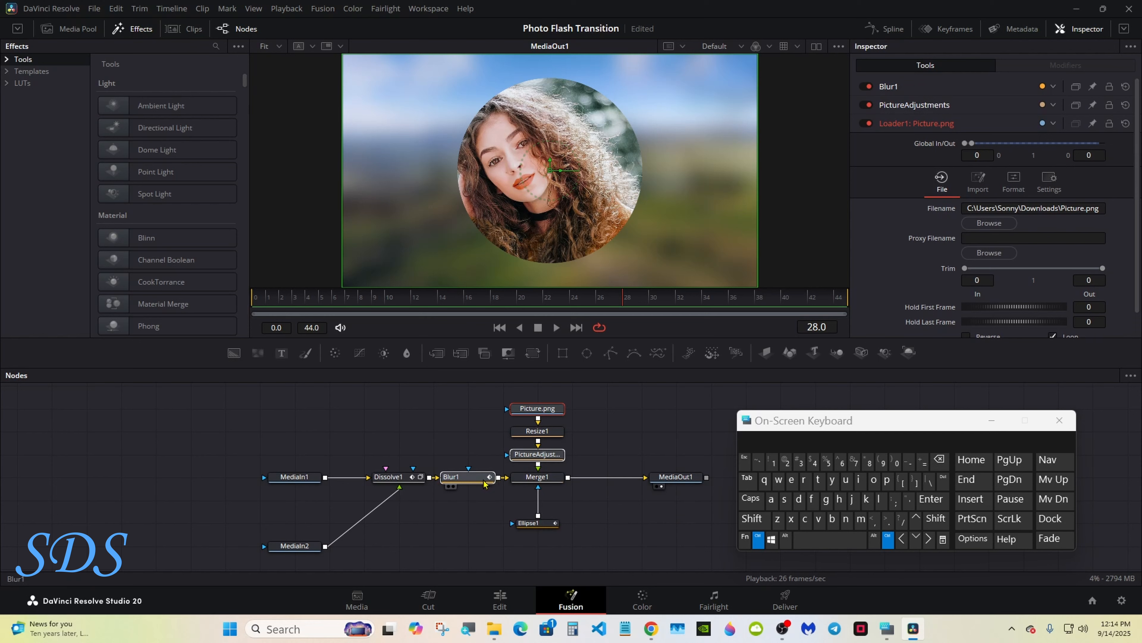
{"action": "left_click", "coordinate": [528, 523], "text": "ctrl"}
{"action": "left_click", "coordinate": [388, 476], "text": "ctrl"}
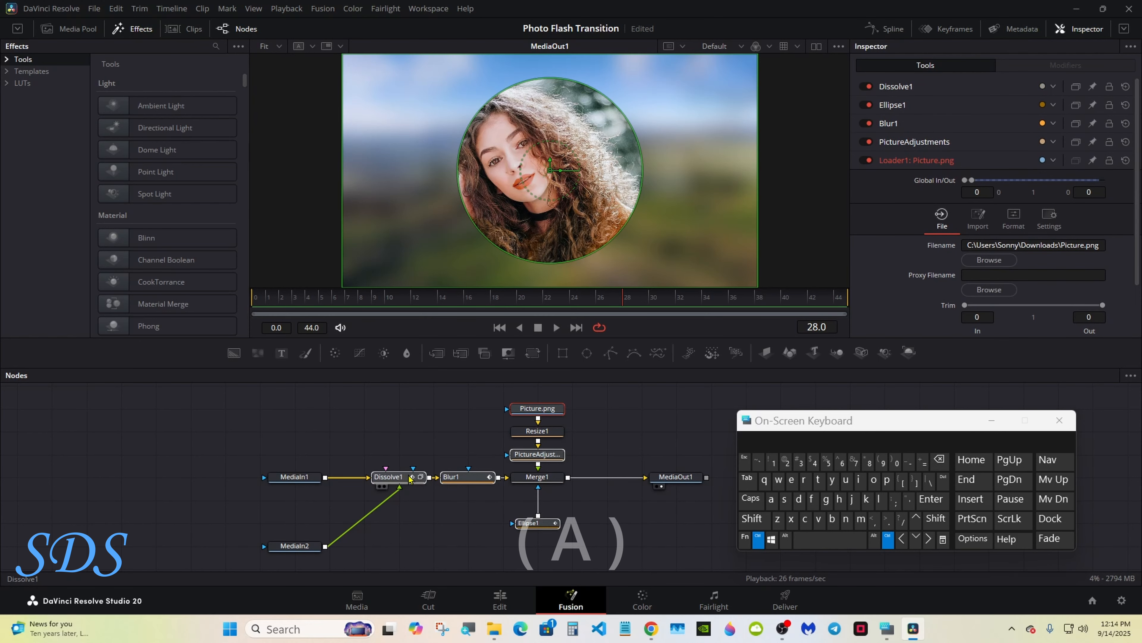
Extend the selection to all nodes, exclude MediaIn1, MediaIn2 and MediaOut1, and create a macro from the selected nodes.
{"action": "left_click", "coordinate": [772, 500]}
{"action": "left_click", "coordinate": [759, 537]}
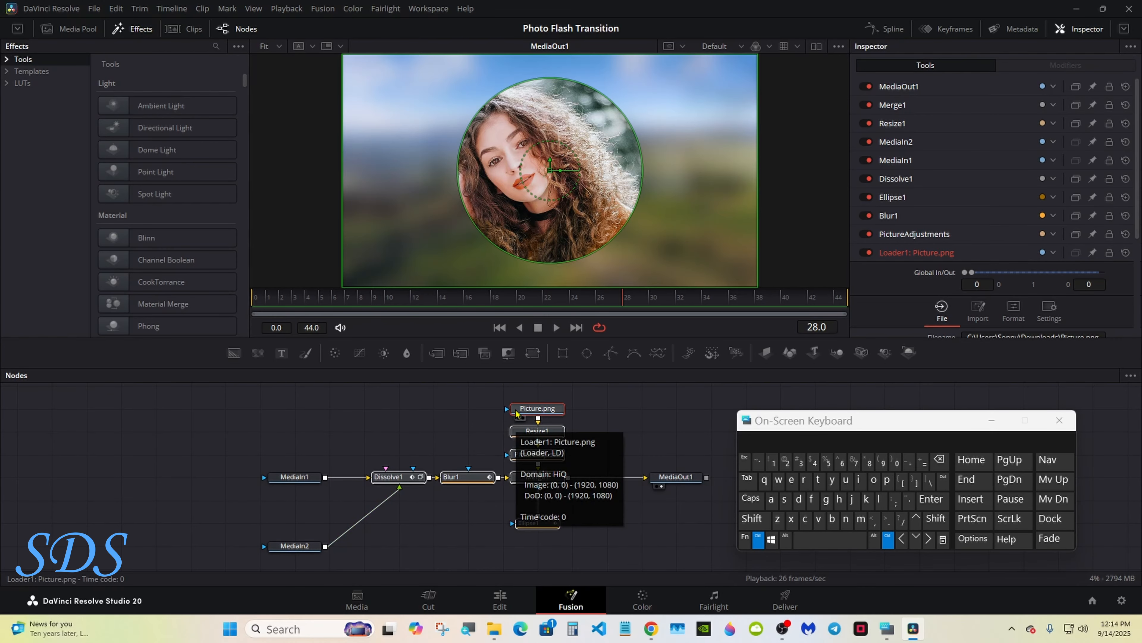
{"action": "right_click", "coordinate": [527, 412]}
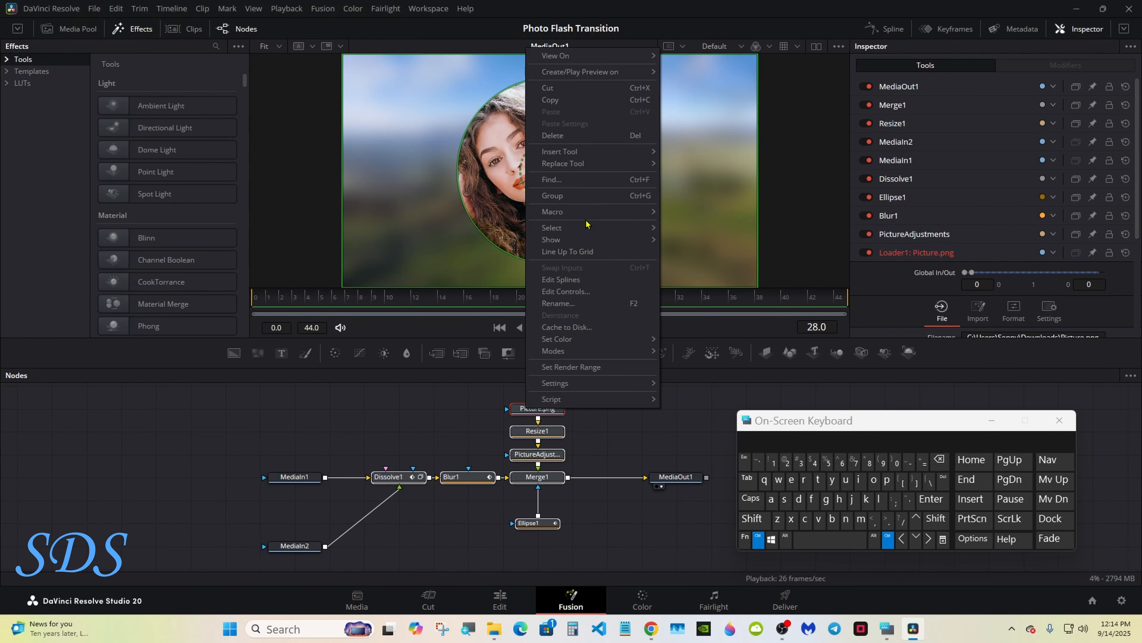
{"action": "mouse_move", "coordinate": [585, 216]}
{"action": "left_click", "coordinate": [701, 212]}
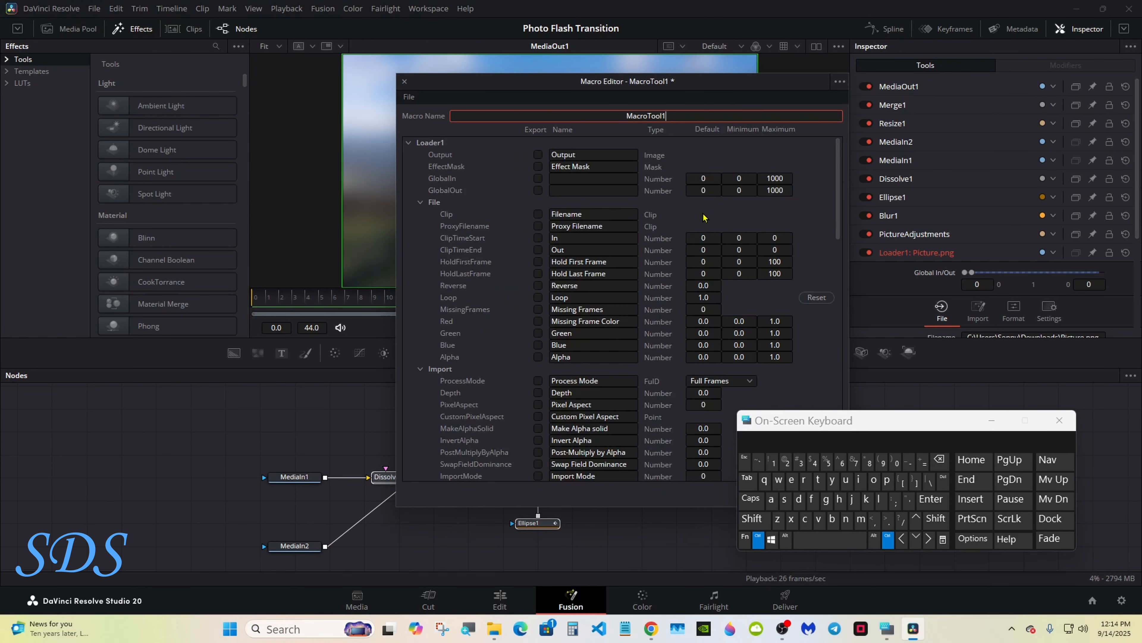
Name the macro Photo Flash Tutorial in the Macro Editor.
{"action": "left_click_drag", "start_coordinate": [783, 424], "coordinate": [708, 328]}
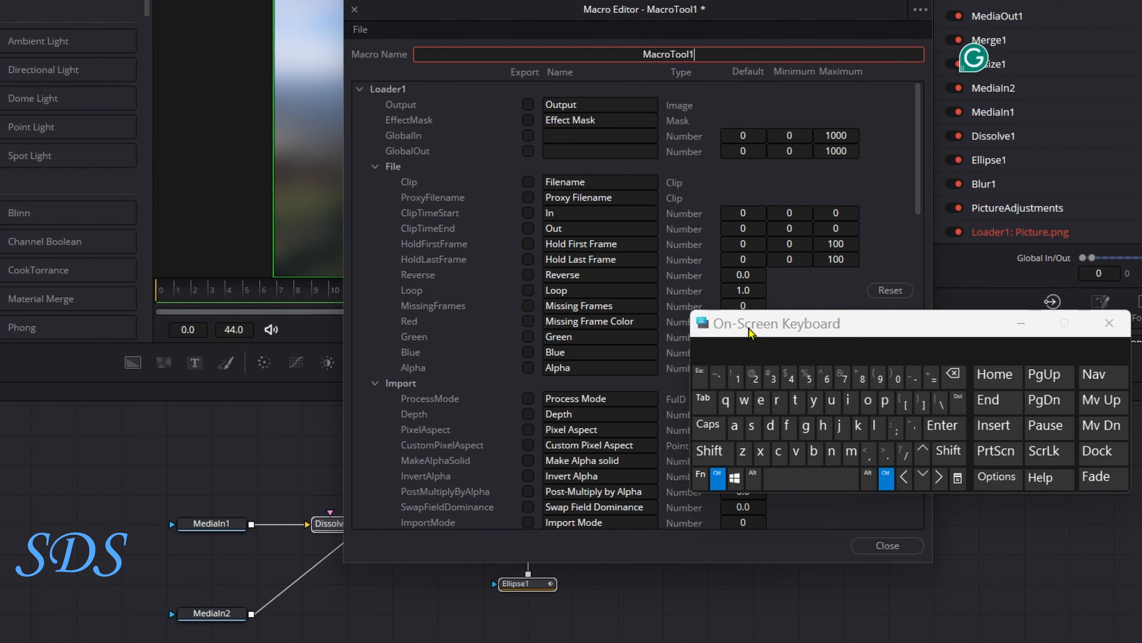
{"action": "left_click", "coordinate": [682, 441]}
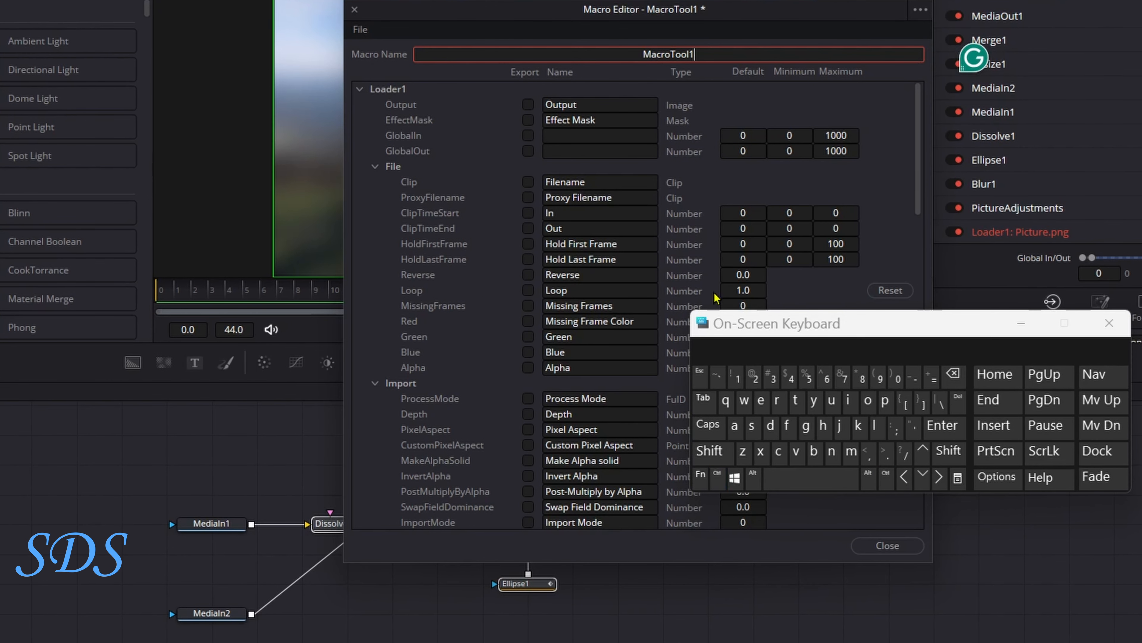
{"action": "left_click", "coordinate": [952, 373]}
{"action": "left_click", "coordinate": [725, 450]}
{"action": "left_click", "coordinate": [885, 400]}
{"action": "left_click", "coordinate": [823, 425]}
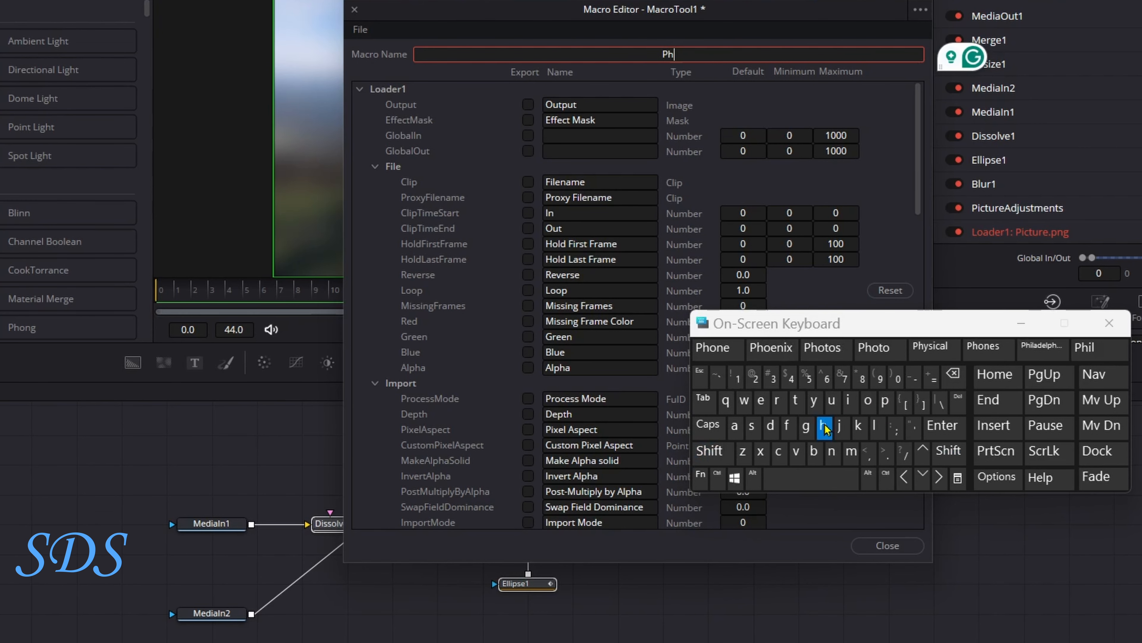
{"action": "left_click", "coordinate": [868, 399]}
{"action": "left_click", "coordinate": [765, 353]}
{"action": "left_click", "coordinate": [713, 450]}
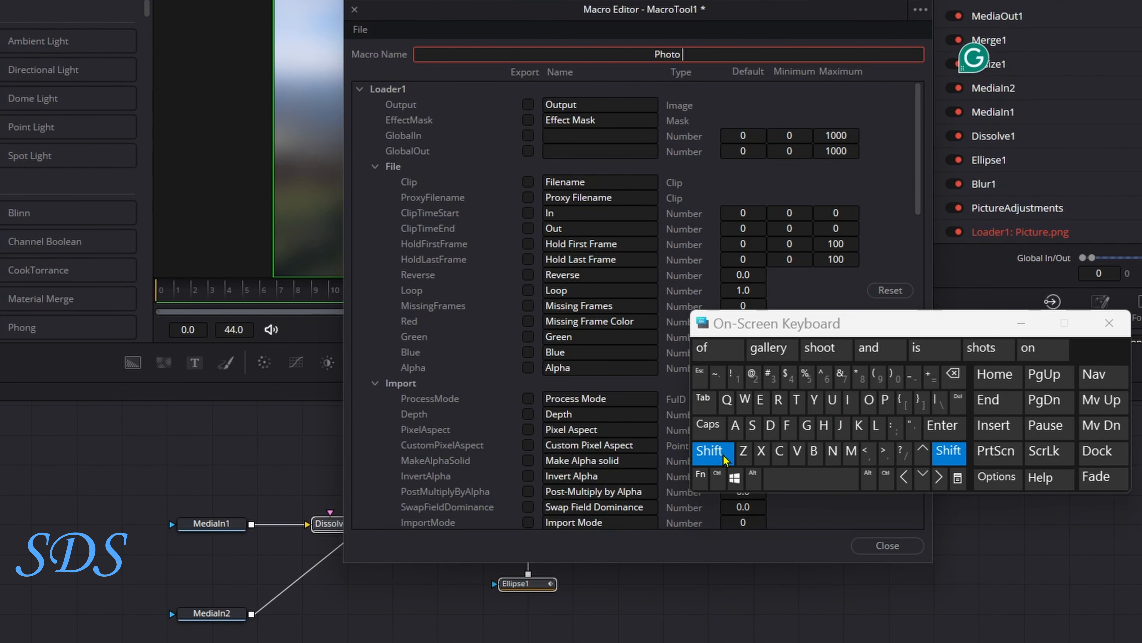
{"action": "left_click", "coordinate": [787, 425]}
{"action": "left_click", "coordinate": [873, 425]}
{"action": "left_click", "coordinate": [734, 425]}
{"action": "left_click", "coordinate": [751, 425]}
{"action": "left_click", "coordinate": [715, 347]}
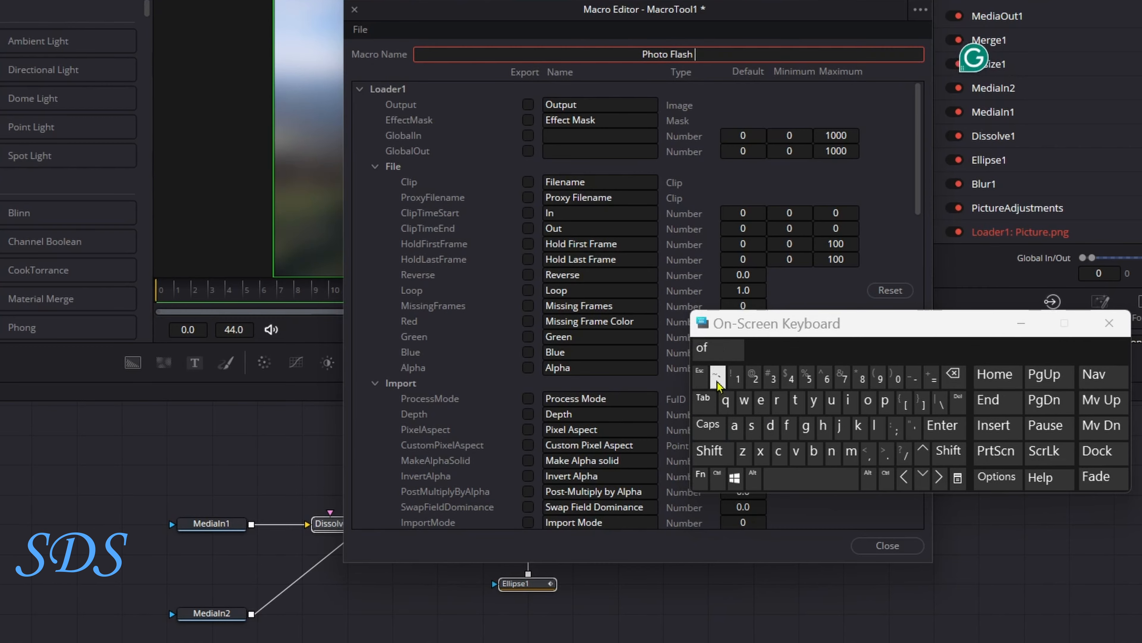
{"action": "left_click", "coordinate": [711, 450]}
{"action": "left_click", "coordinate": [795, 399]}
{"action": "left_click", "coordinate": [831, 399]}
{"action": "left_click", "coordinate": [720, 347]}
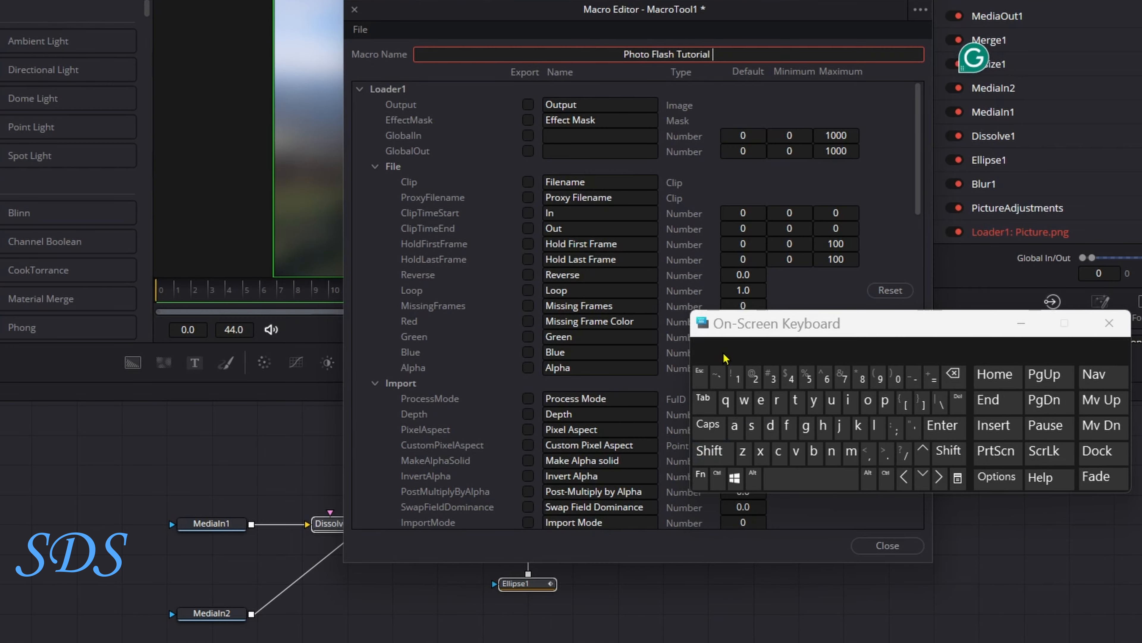
Export the Clip input of Loader1 in the macro and name it Pictures 16:9.
{"action": "left_click_drag", "start_coordinate": [724, 323], "coordinate": [738, 328]}
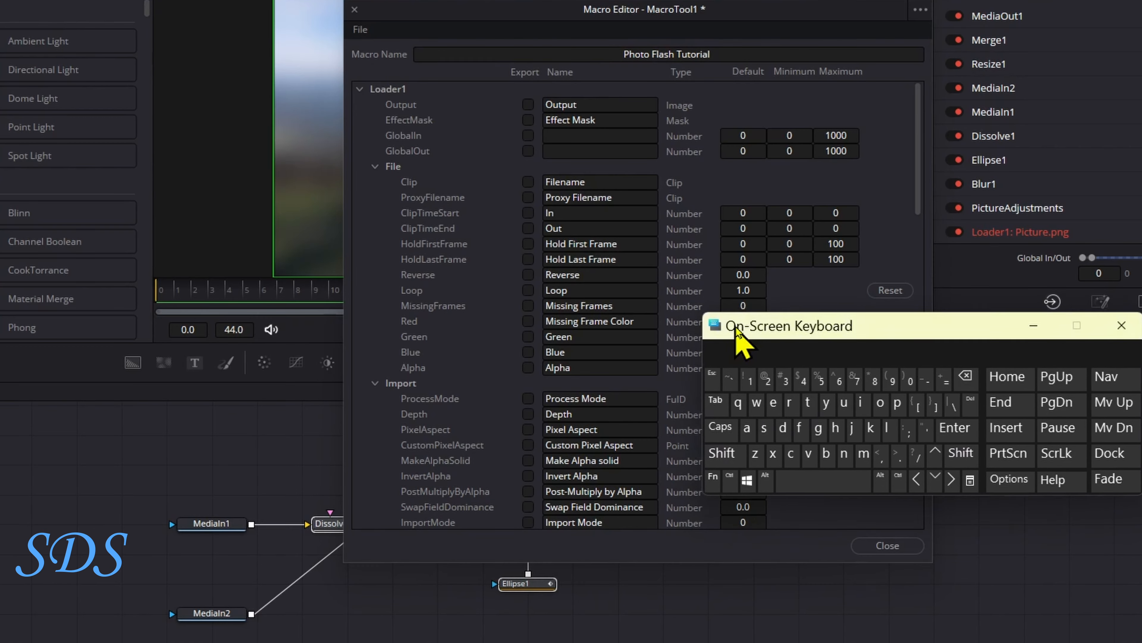
{"action": "left_click", "coordinate": [528, 183]}
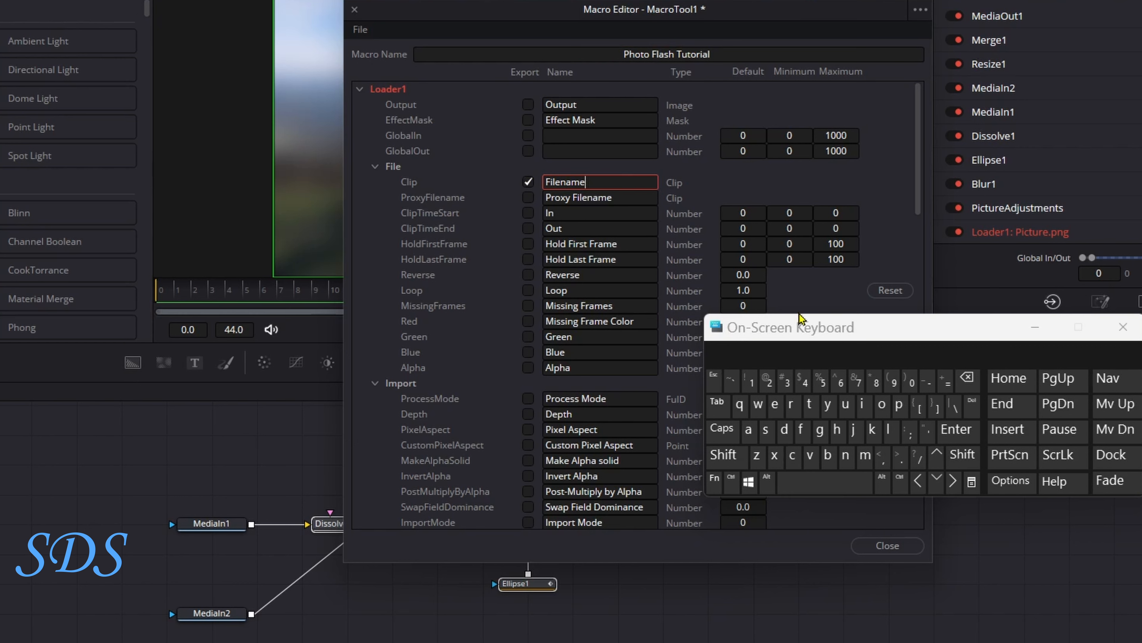
{"action": "left_click", "coordinate": [966, 378]}
{"action": "type", "text": "Pictures 1"}
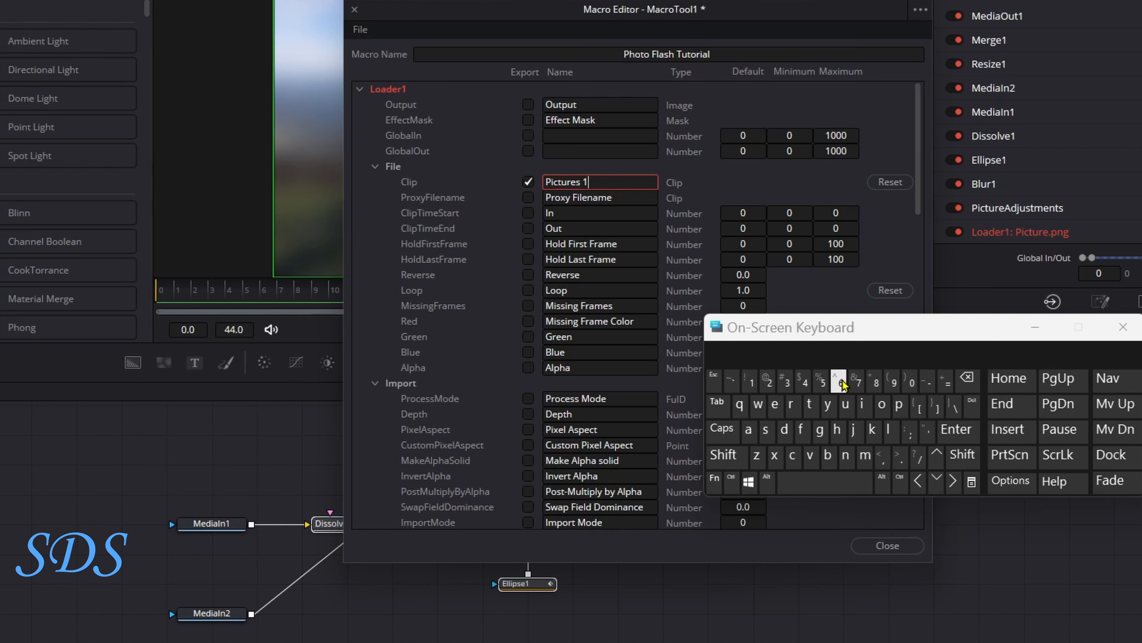
{"action": "type", "text": "6:"}
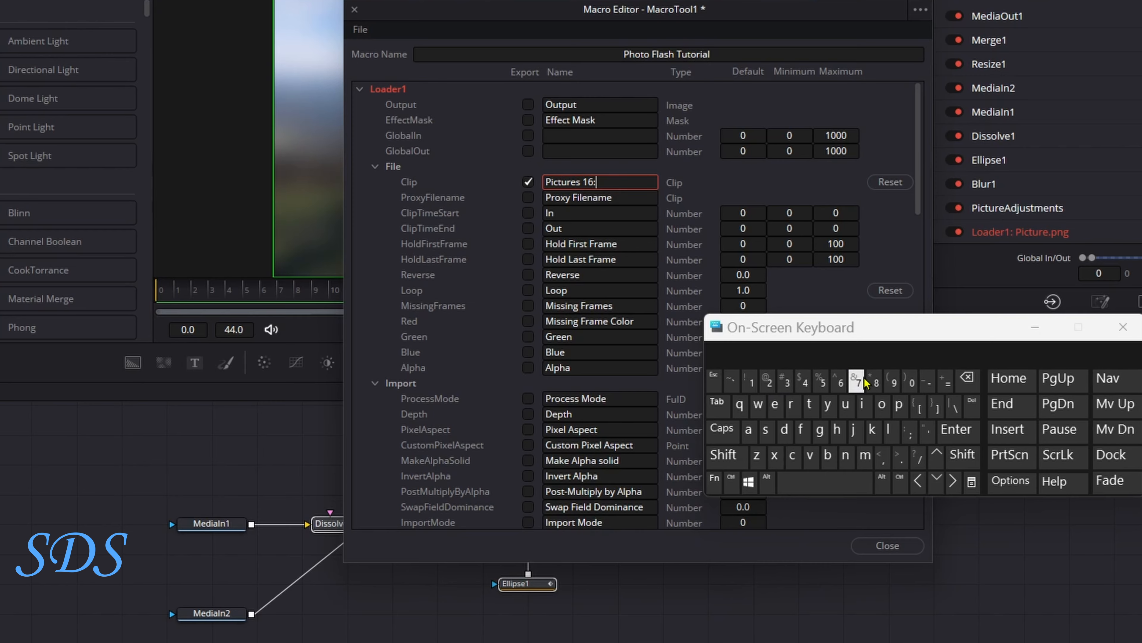
{"action": "type", "text": "9"}
{"action": "left_click", "coordinate": [508, 168]}
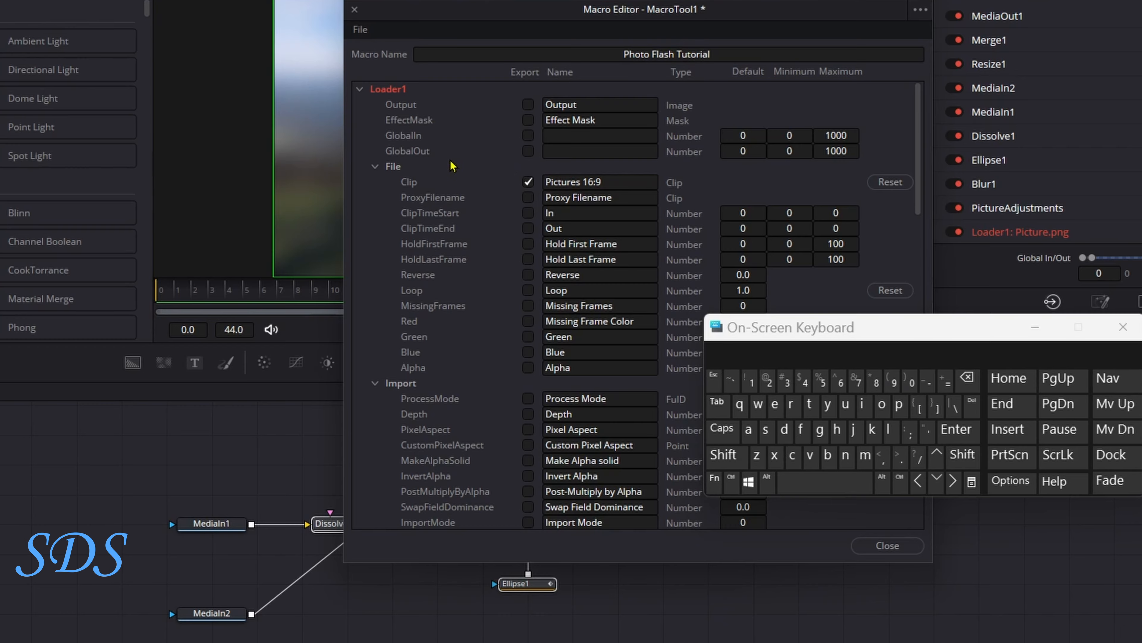
Export the Center, Size, Angle and FlipHoriz controls of PictureAdjustments in the macro.
{"action": "left_click", "coordinate": [361, 89]}
{"action": "left_click", "coordinate": [362, 105]}
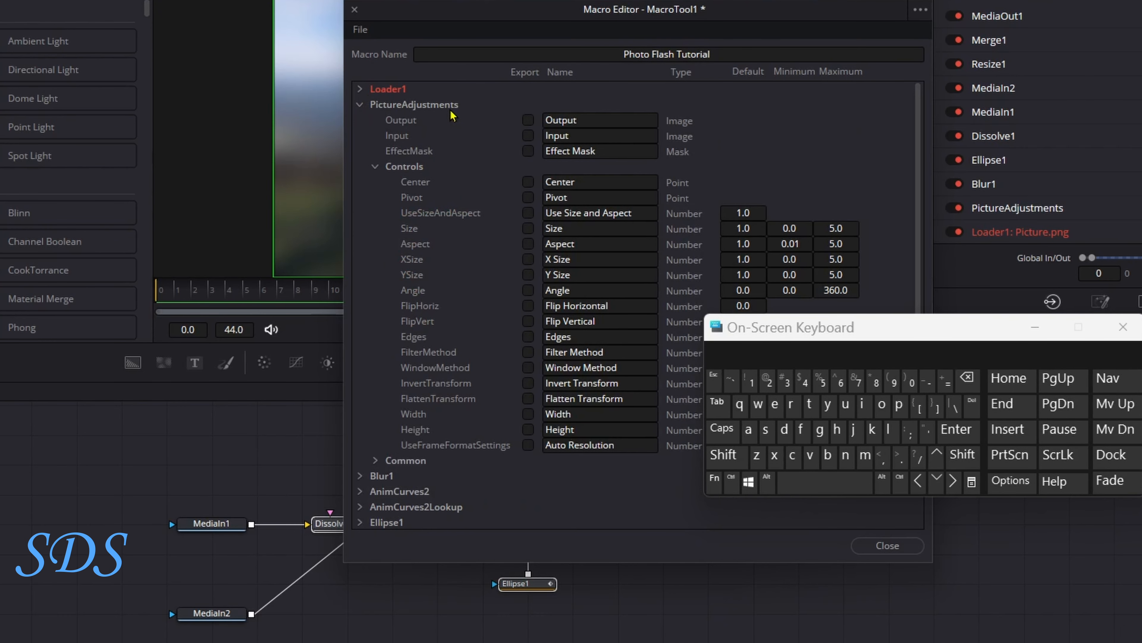
{"action": "left_click", "coordinate": [528, 181]}
{"action": "left_click", "coordinate": [529, 307]}
{"action": "left_click_drag", "start_coordinate": [919, 150], "coordinate": [918, 168]}
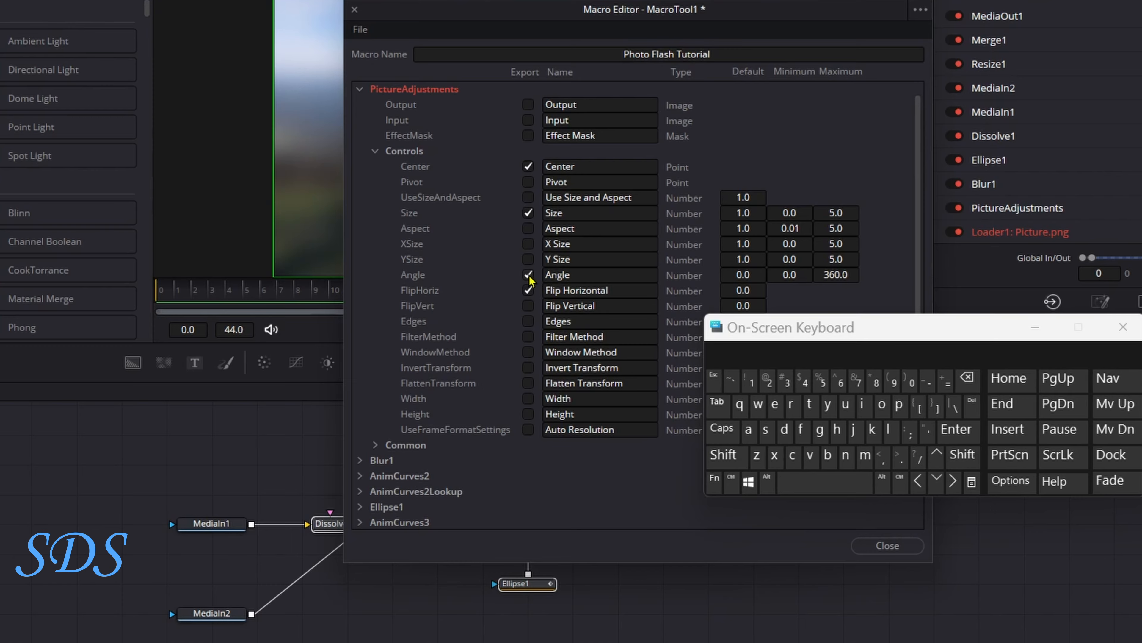
Rename the exported Center control of PictureAdjustments as Picture Adjustments Center and collapse the node's parameter list.
{"action": "left_click", "coordinate": [547, 166]}
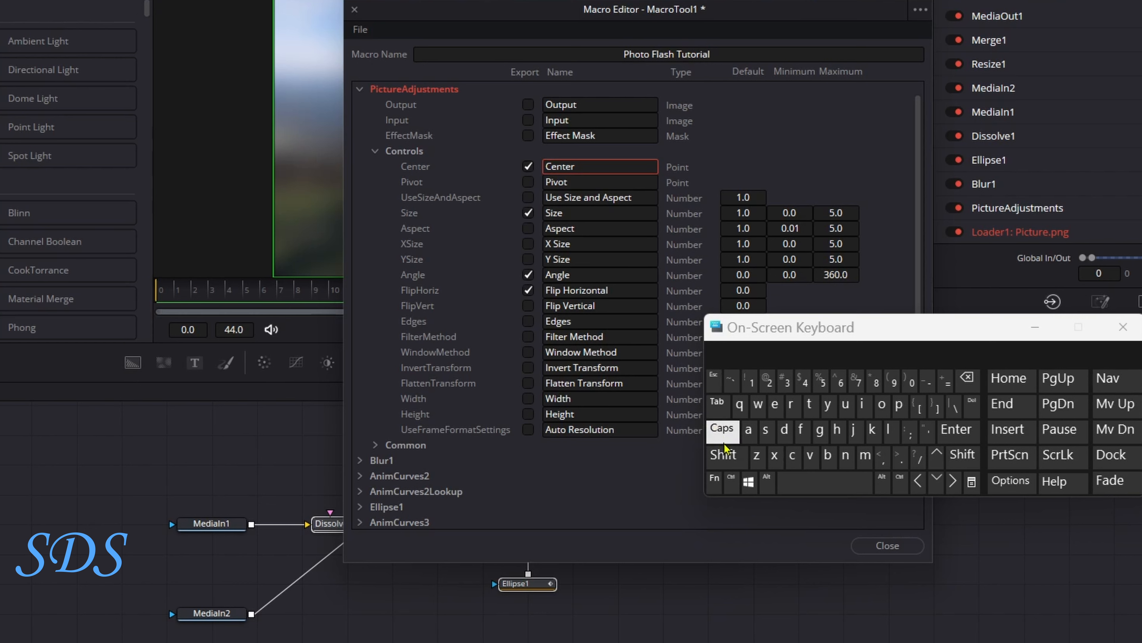
{"action": "left_click", "coordinate": [723, 455]}
{"action": "left_click", "coordinate": [899, 403]}
{"action": "left_click", "coordinate": [862, 403]}
{"action": "left_click", "coordinate": [780, 350]}
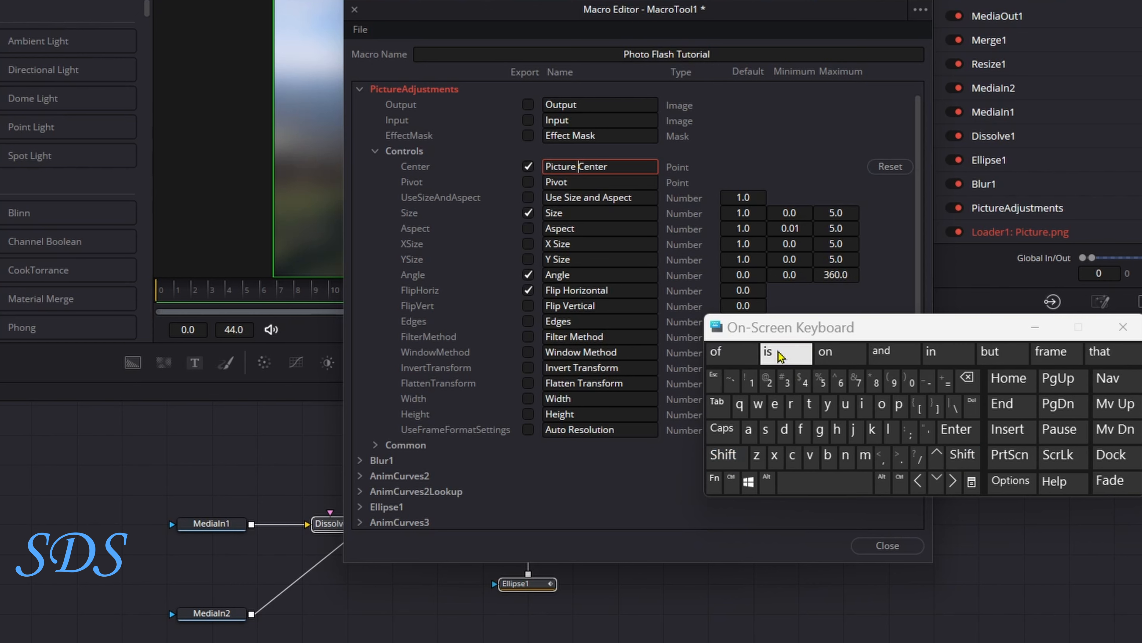
{"action": "left_click", "coordinate": [723, 454]}
{"action": "left_click", "coordinate": [748, 429]}
{"action": "left_click", "coordinate": [784, 429]}
{"action": "left_click", "coordinate": [853, 429]}
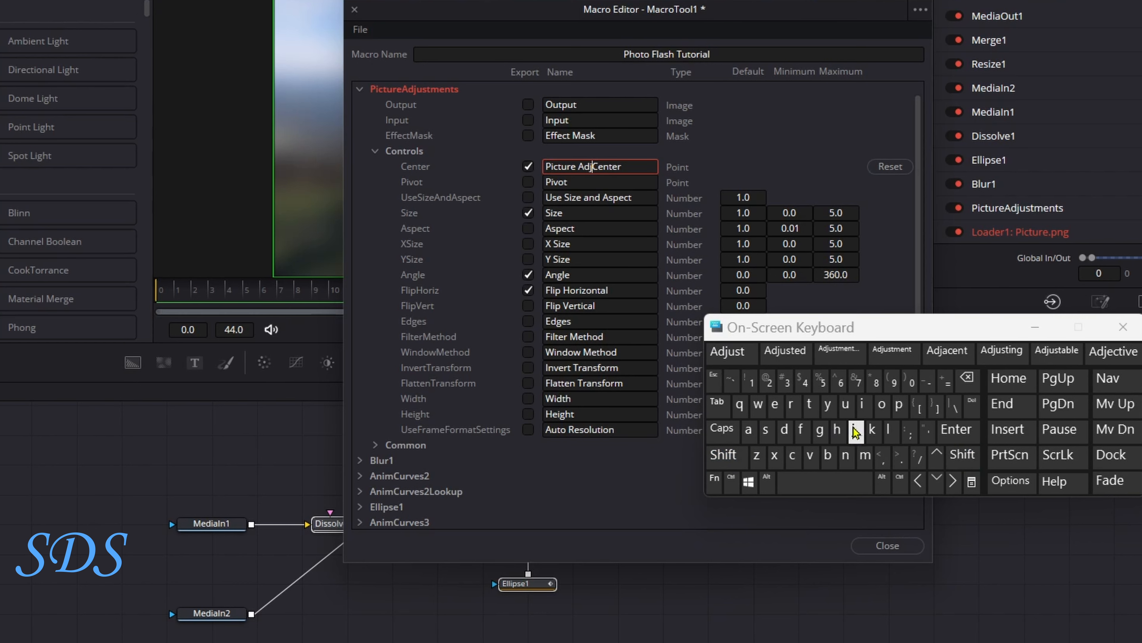
{"action": "left_click", "coordinate": [846, 404]}
{"action": "left_click", "coordinate": [841, 353]}
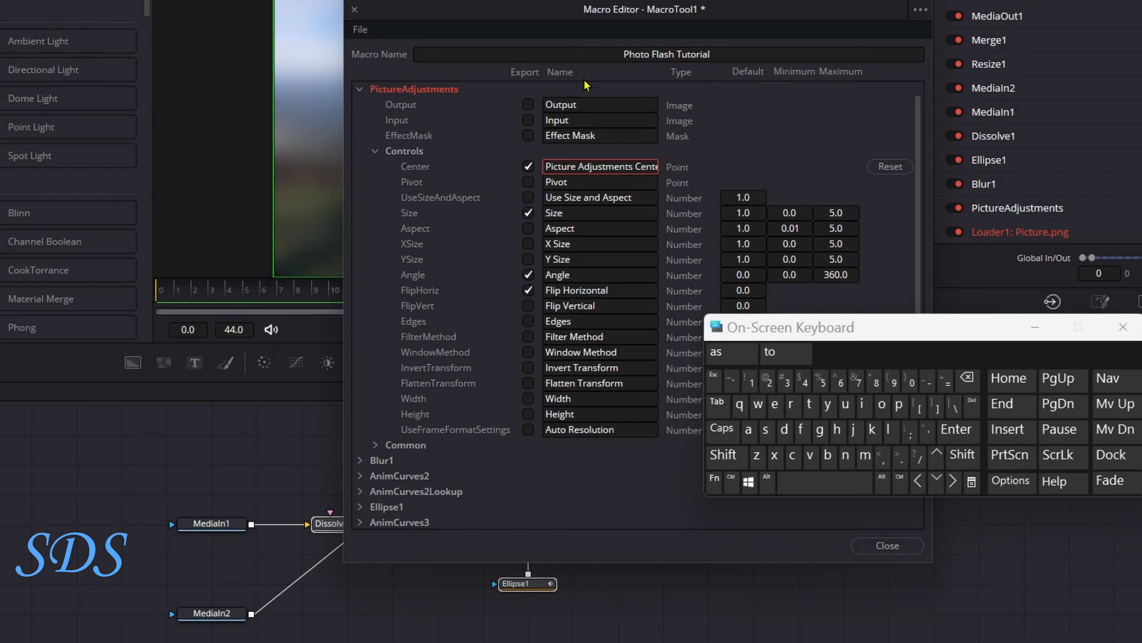
{"action": "left_click", "coordinate": [476, 96]}
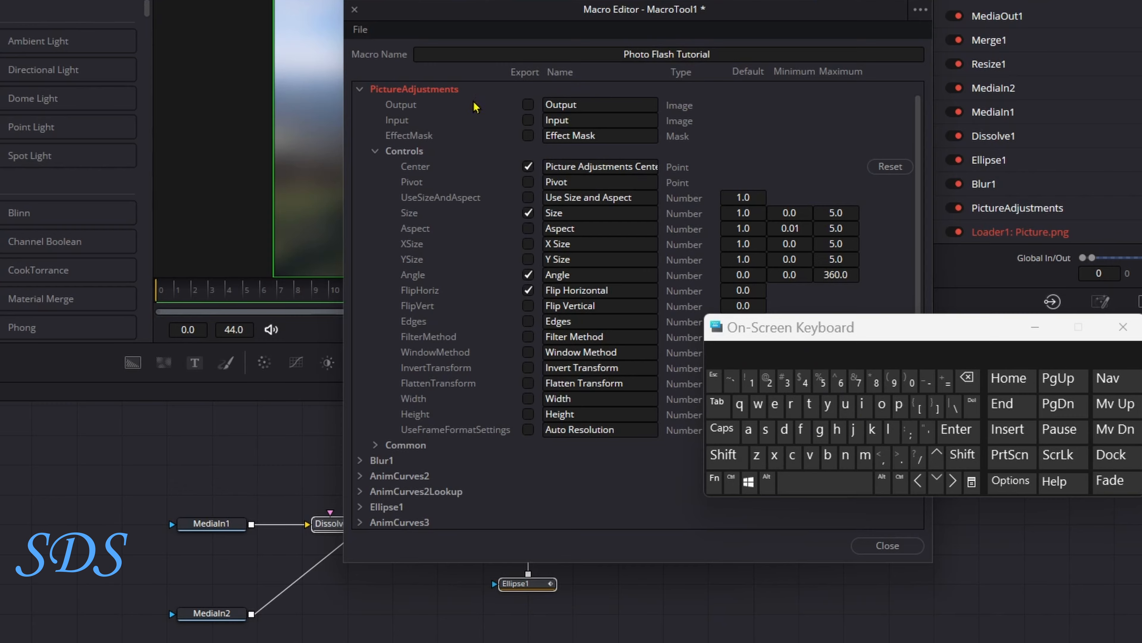
{"action": "left_click", "coordinate": [376, 151]}
{"action": "left_click", "coordinate": [360, 106]}
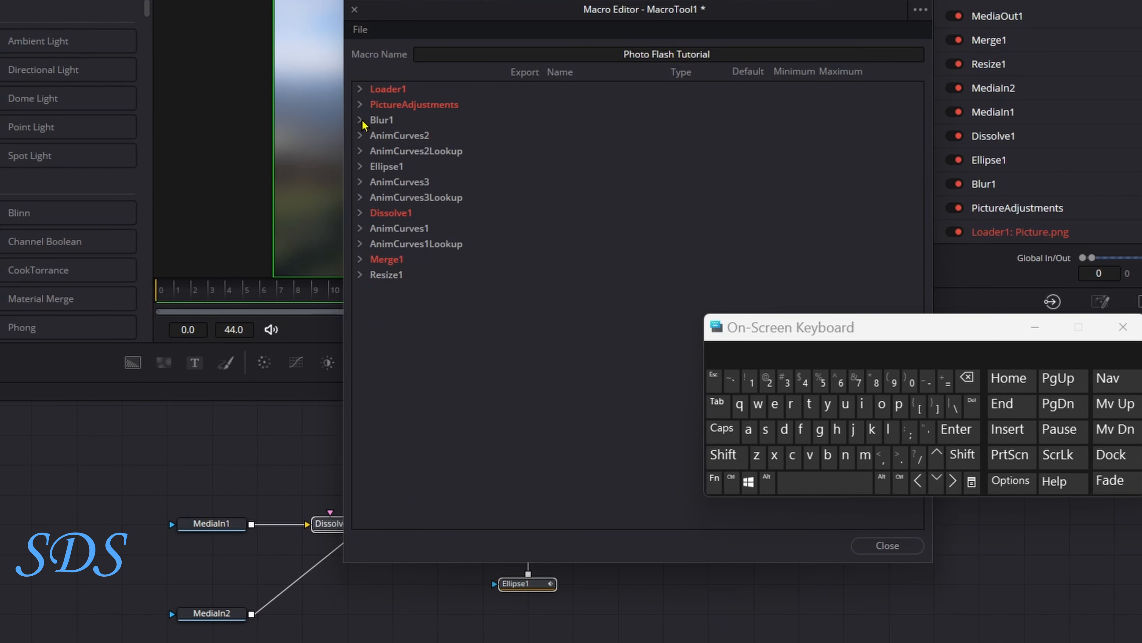